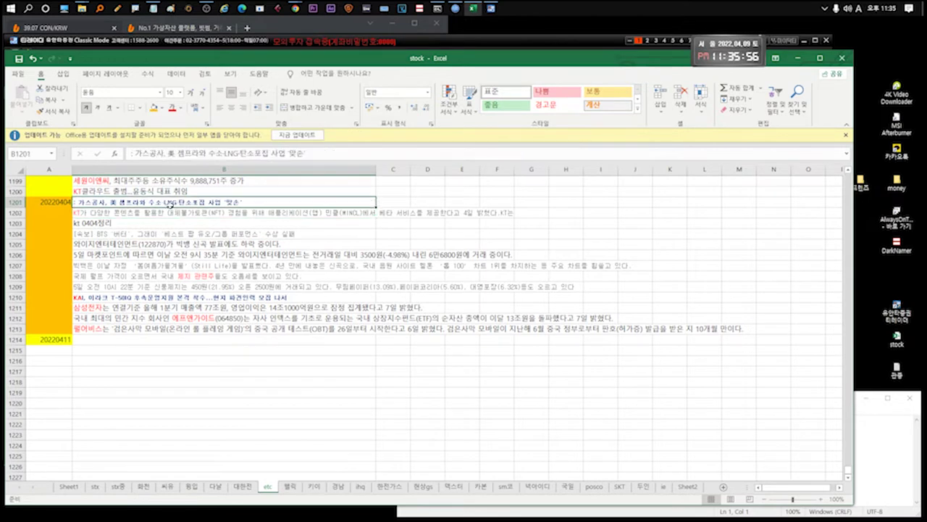
# Look over the news entries listed under the 20220404 date in column B of the etc sheet
pyautogui.click(183, 265)
pyautogui.click(187, 297)
pyautogui.click(192, 318)
pyautogui.click(190, 328)
pyautogui.click(187, 265)
pyautogui.click(184, 245)
pyautogui.click(181, 233)
pyautogui.click(177, 213)
pyautogui.click(179, 203)
pyautogui.click(155, 212)
pyautogui.click(158, 193)
pyautogui.click(158, 203)
# Read the KT NFT beta service entry in B1202 and the kt 0404 note below it
pyautogui.click(108, 213)
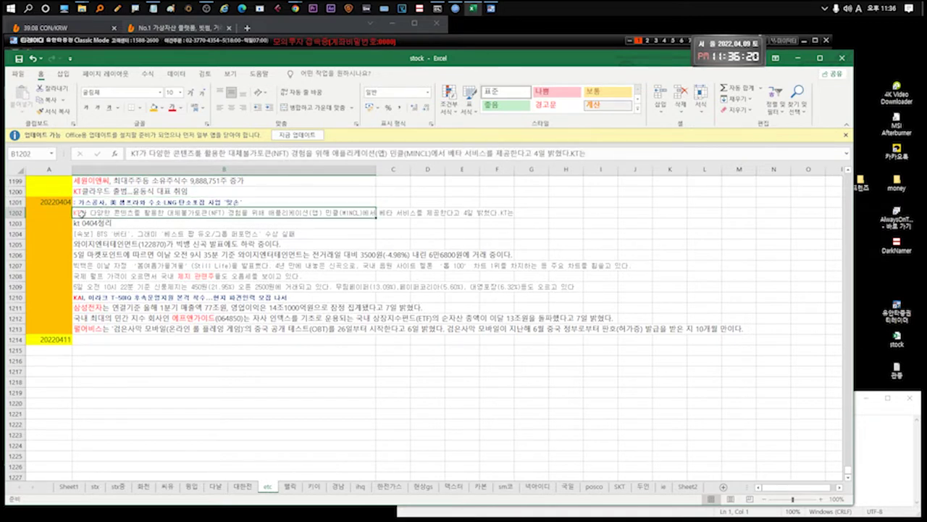
pyautogui.doubleClick(110, 214)
pyautogui.moveTo(111, 214); pyautogui.dragTo(551, 206)
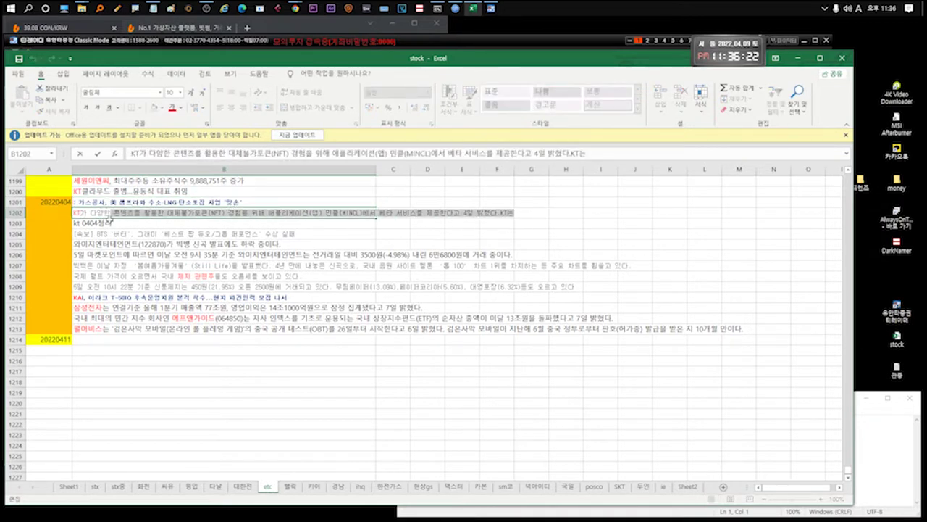
pyautogui.click(111, 222)
pyautogui.click(111, 217)
pyautogui.click(112, 223)
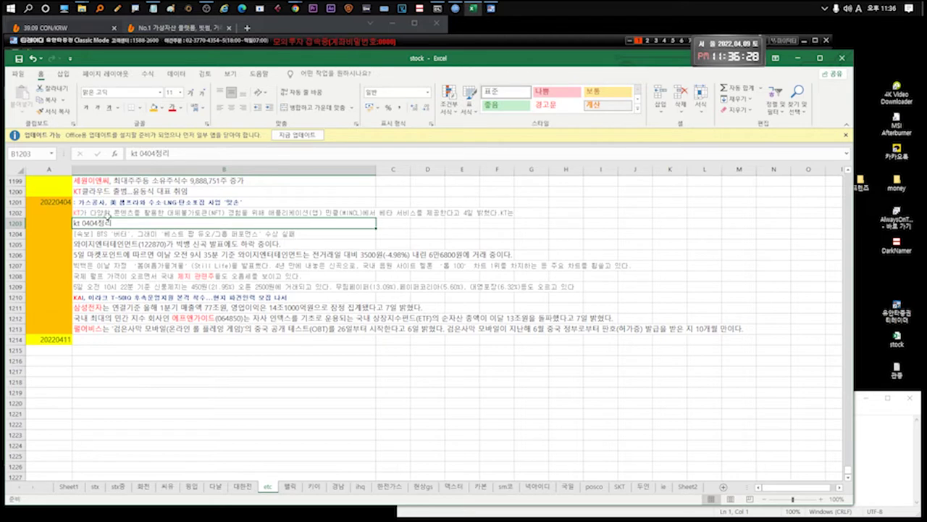
pyautogui.click(108, 215)
pyautogui.click(109, 226)
# Read the BTS Grammy entry in B1204 and the YG Entertainment entry in B1205, highlighting the passages being read
pyautogui.click(109, 232)
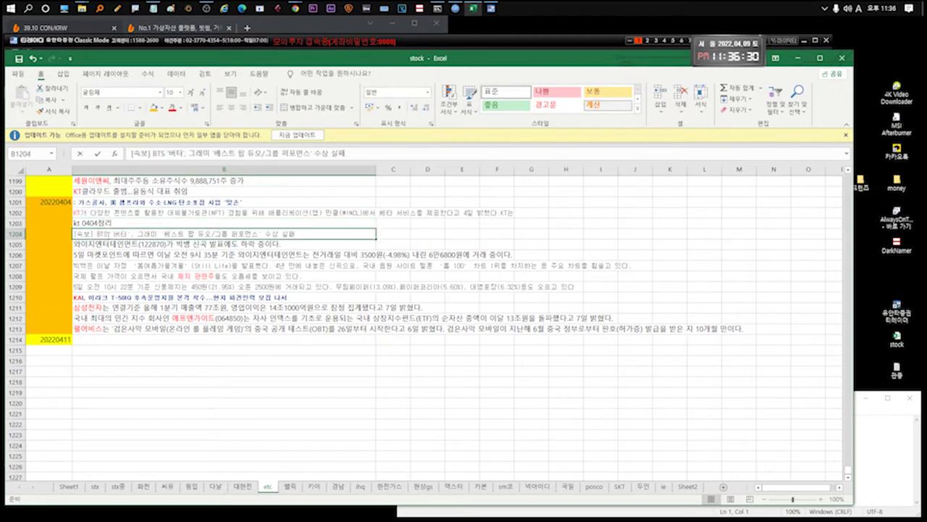
pyautogui.press('F2')
pyautogui.moveTo(262, 234); pyautogui.dragTo(318, 237)
pyautogui.click(188, 244)
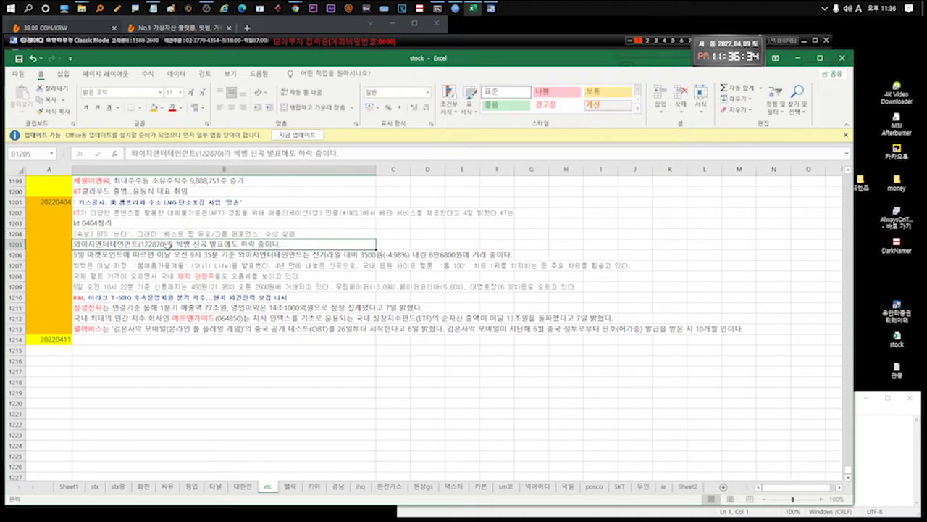
pyautogui.doubleClick(174, 244)
pyautogui.moveTo(174, 245); pyautogui.dragTo(265, 244)
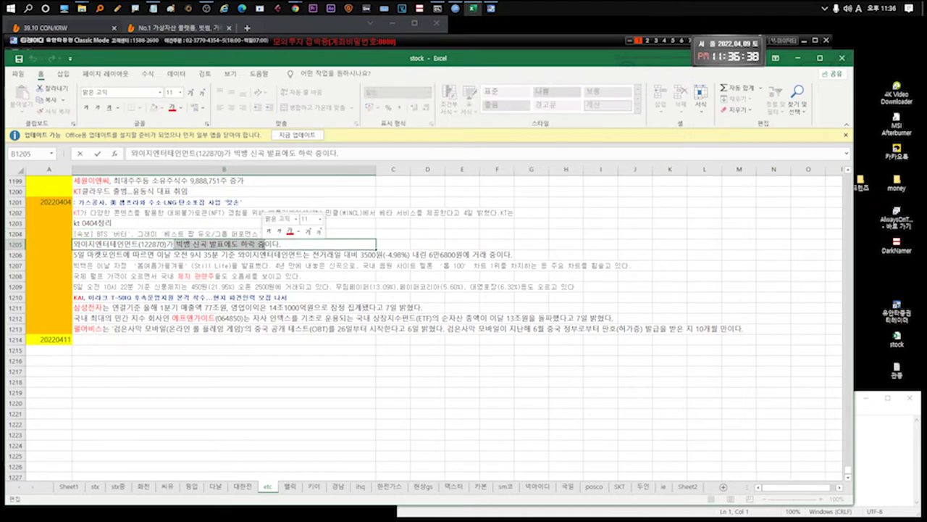
pyautogui.moveTo(281, 244); pyautogui.dragTo(50, 251)
# Read the entries in B1206 to B1209 on YG's share price, Big Bang's new song and the paper stocks
pyautogui.click(134, 255)
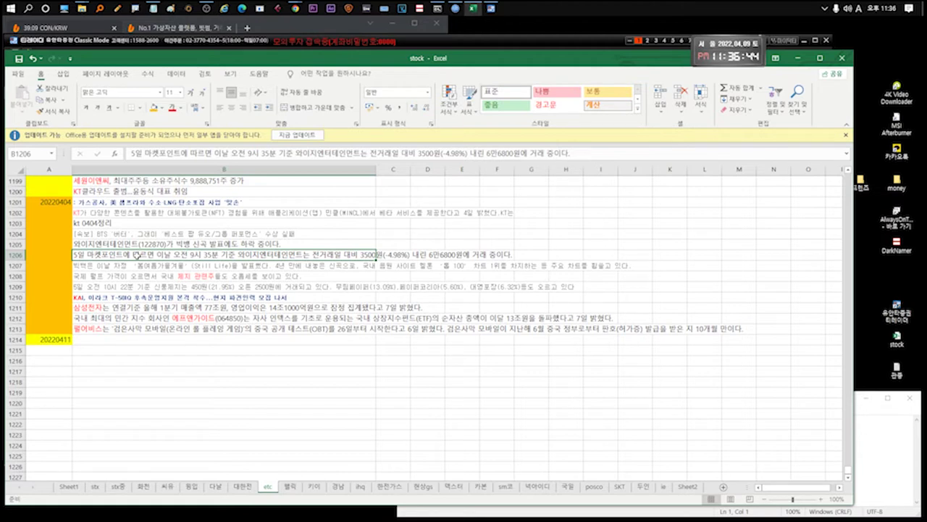
pyautogui.click(191, 266)
pyautogui.click(201, 258)
pyautogui.click(276, 264)
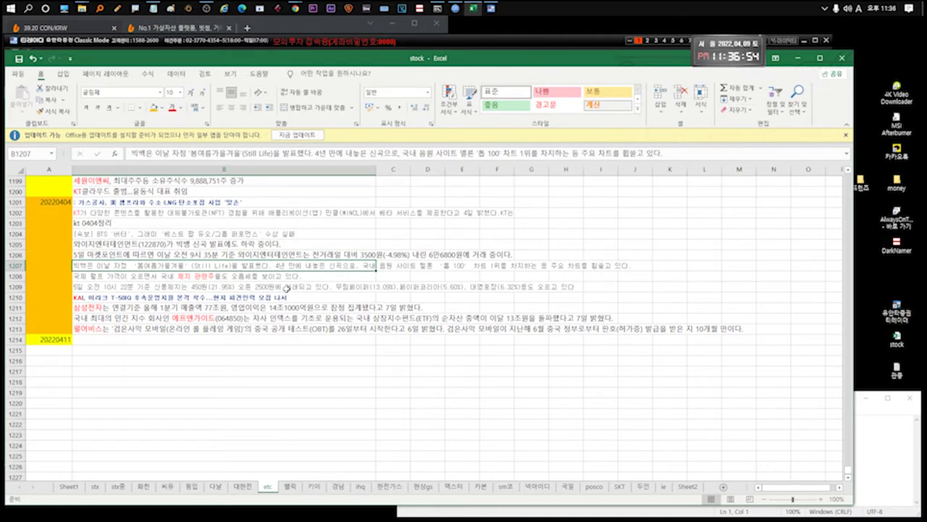
pyautogui.click(119, 277)
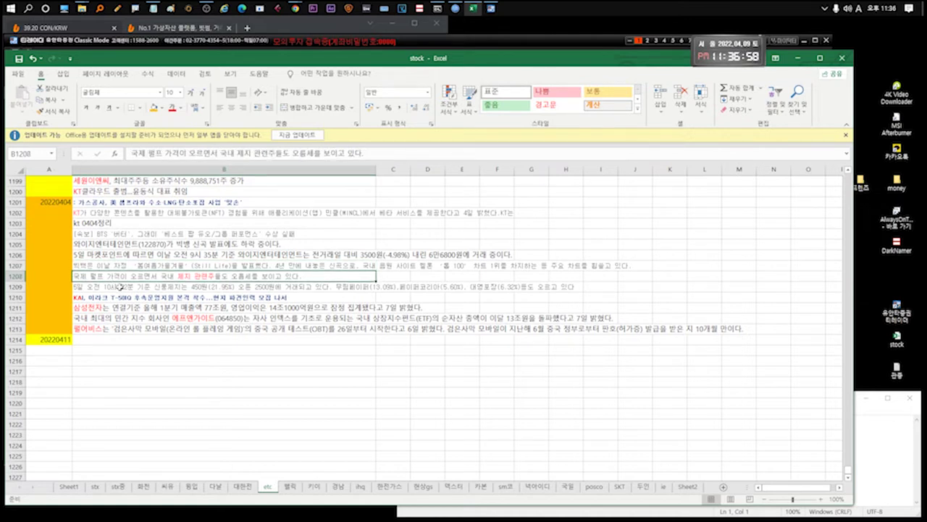
pyautogui.click(134, 286)
pyautogui.click(142, 278)
pyautogui.click(146, 290)
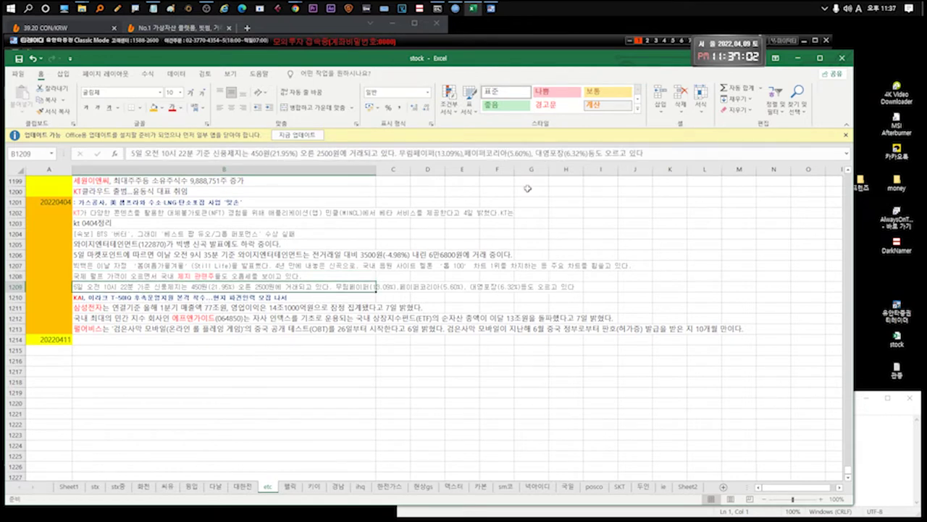
# Read the entry in B1210 about KAI's T-50IQ follow-on support in Iraq
pyautogui.click(205, 302)
pyautogui.click(322, 287)
pyautogui.click(146, 295)
pyautogui.doubleClick(107, 297)
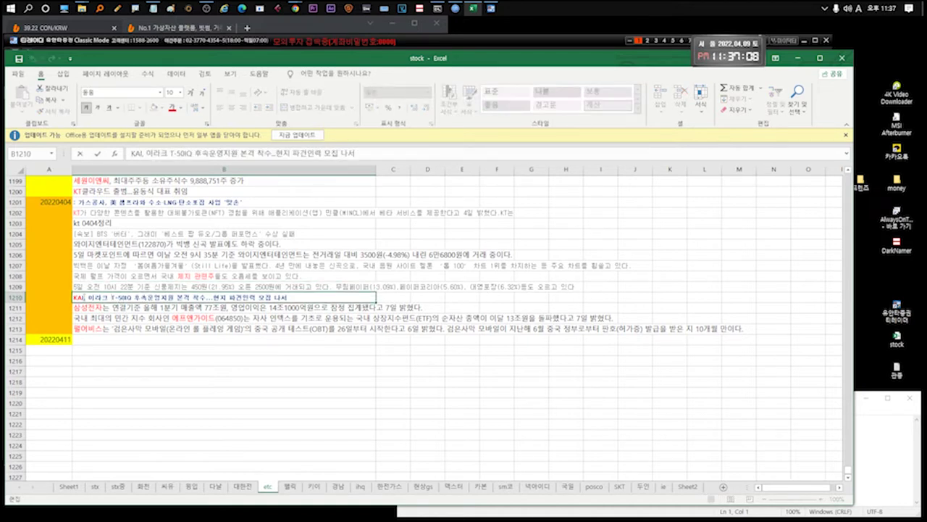
pyautogui.click(189, 299)
# Append "//" to the end of the Samsung Electronics first-quarter earnings entry in B1211
pyautogui.click(191, 308)
pyautogui.click(172, 314)
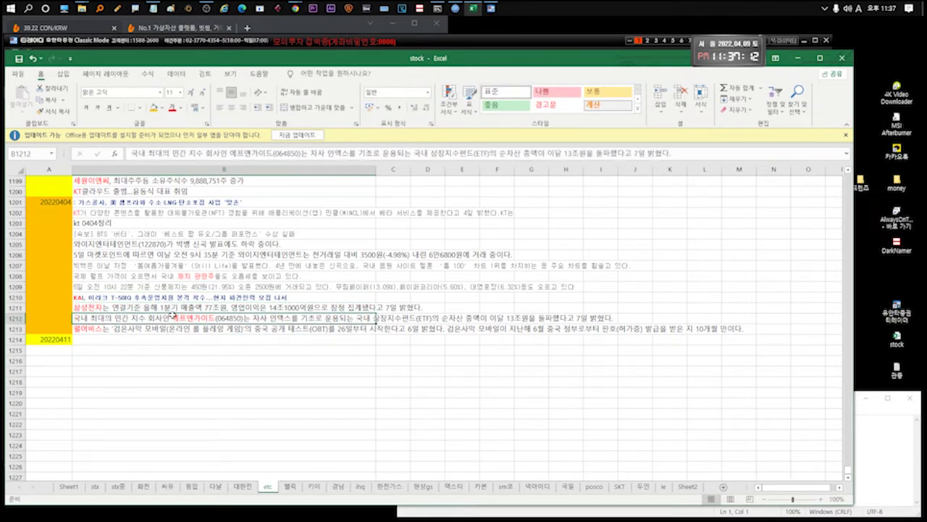
pyautogui.doubleClick(331, 308)
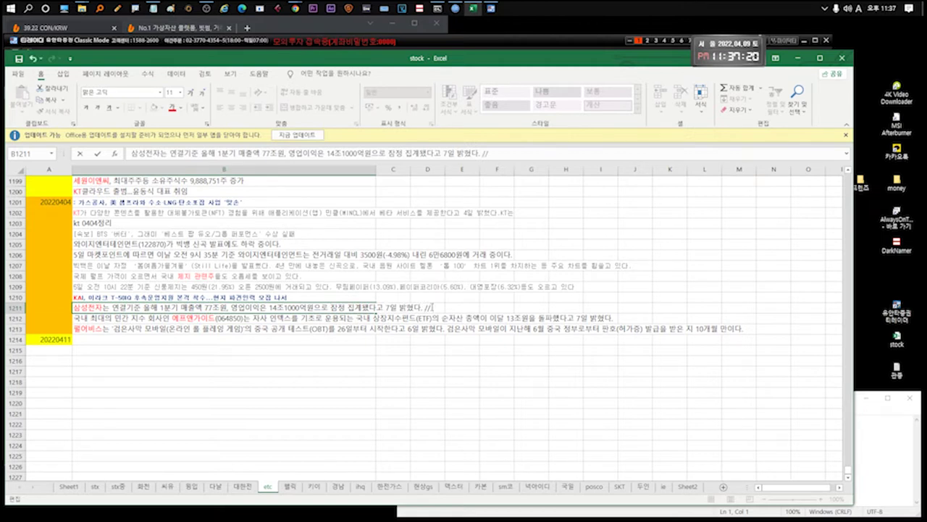
# Write "매출은 최대.. 메모리쪽이 좋았고 나머지는 생각보다 별로~~" and a second line starting "환율영향이 커서 매출최대" in Notepad, and clear the note
pyautogui.click(877, 435)
pyautogui.write('매출은 초대.. 메모리쪽이 좋았고 나머지급 생각보다 별로~~')
pyautogui.press('Return')
pyautogui.write('환율영향')
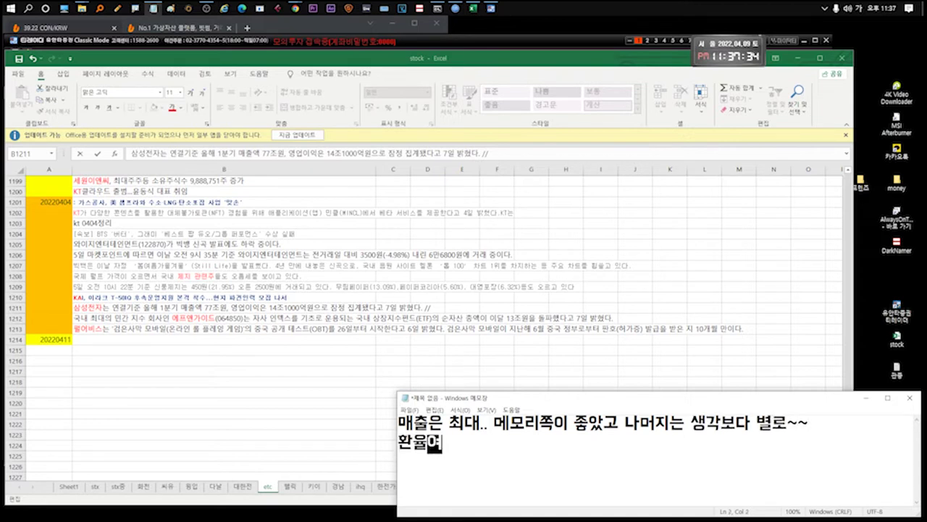
pyautogui.write('이 커')
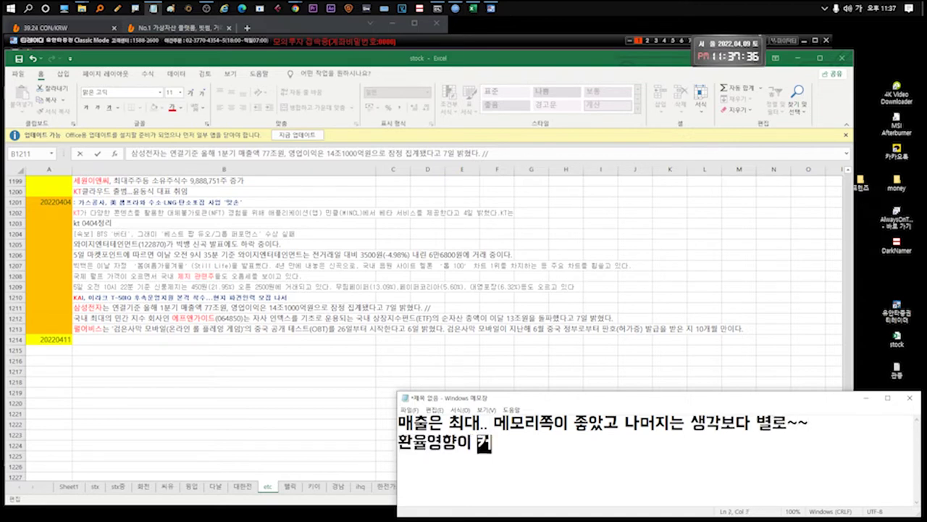
pyautogui.write('서 매출')
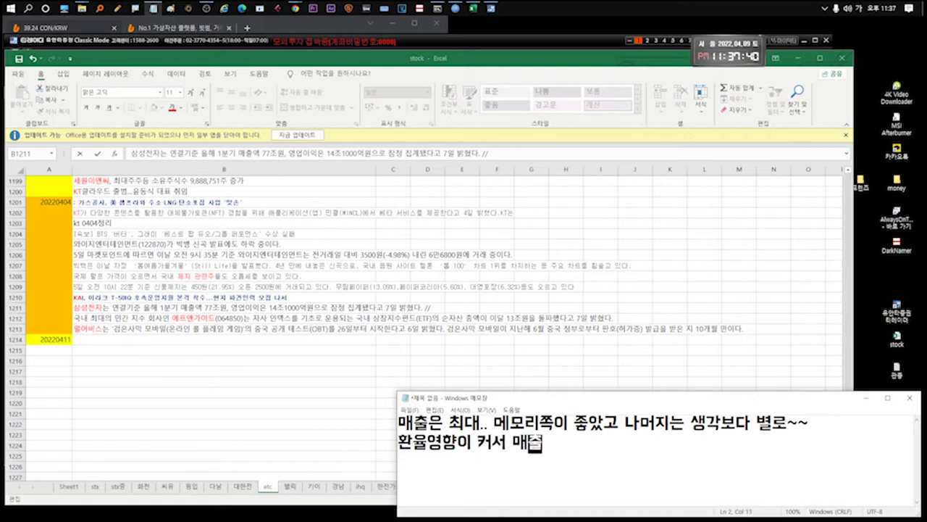
pyautogui.write('최여였다!!')
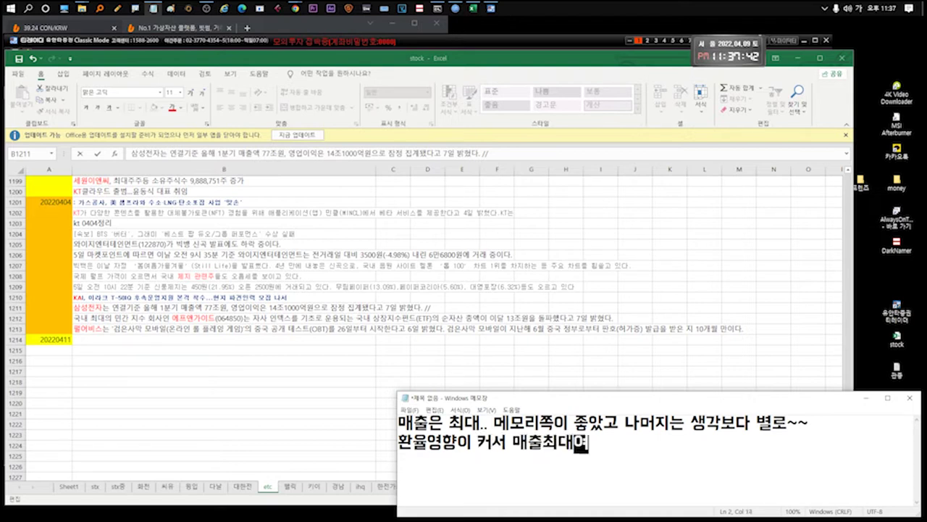
pyautogui.hotkey('ctrl', 'a')
pyautogui.press('Delete')
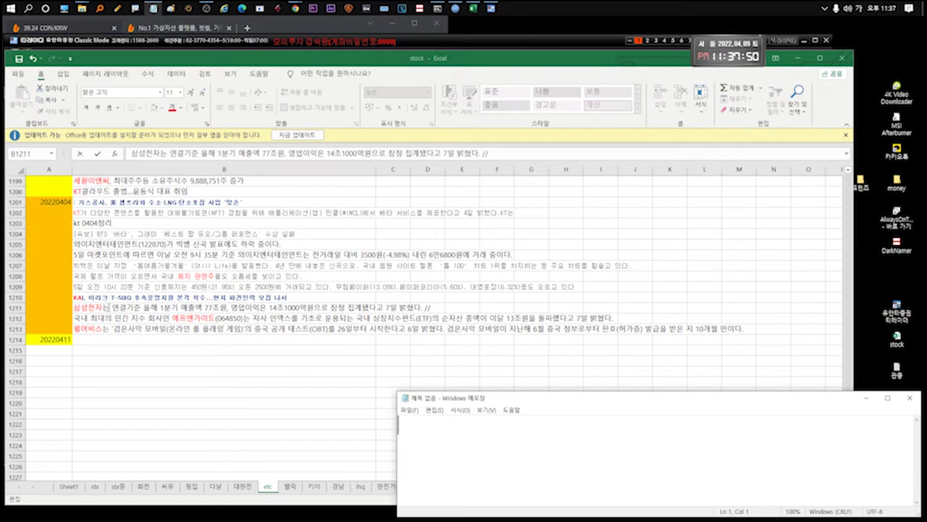
# Return to the workbook and read the FnGuide ETF entry in B1212, highlighting it from the company name onward
pyautogui.click(94, 307)
pyautogui.click(92, 321)
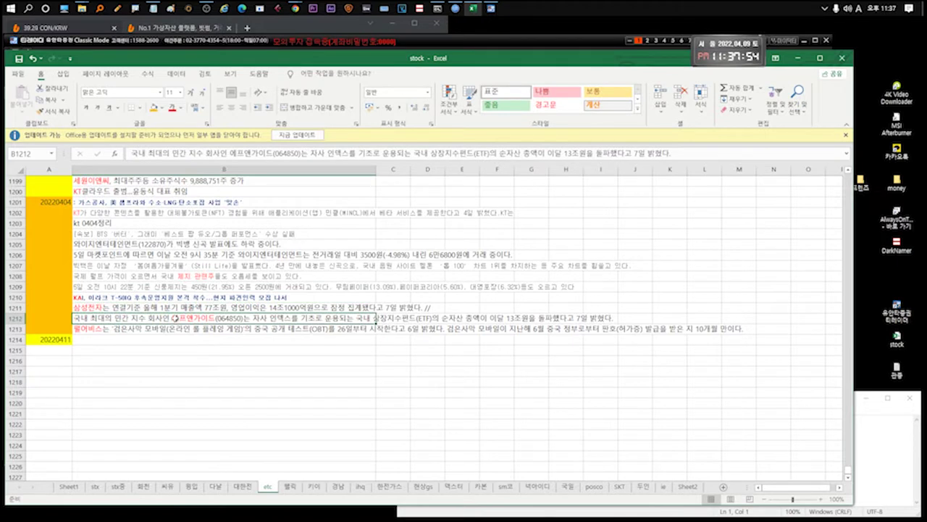
pyautogui.doubleClick(174, 318)
pyautogui.moveTo(171, 319); pyautogui.dragTo(616, 320)
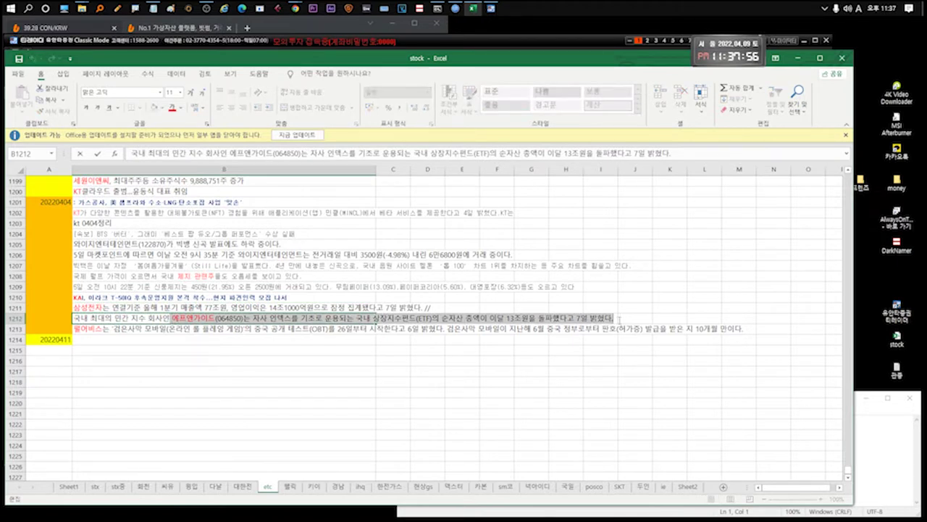
# Read the Pearl Abyss entry in B1213, highlighting the passage on the Chinese open beta test
pyautogui.click(198, 328)
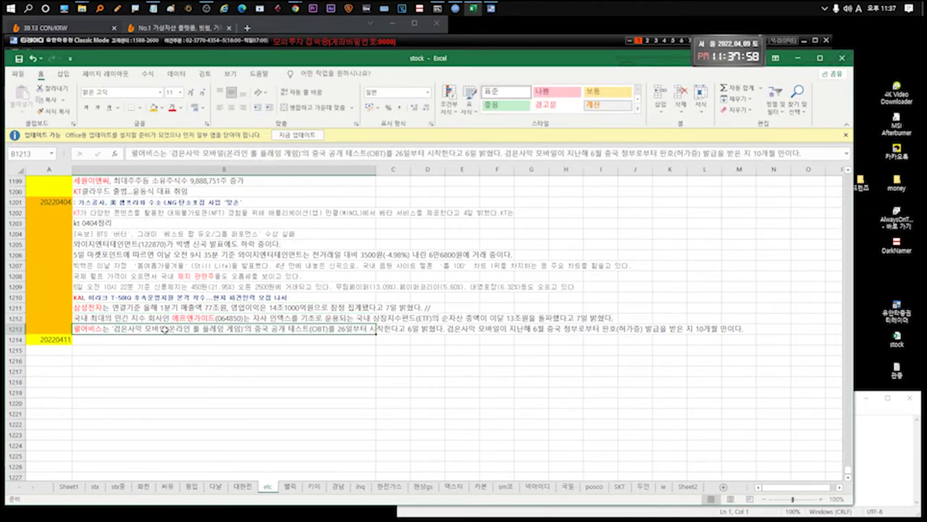
pyautogui.doubleClick(321, 328)
pyautogui.moveTo(326, 328); pyautogui.dragTo(422, 329)
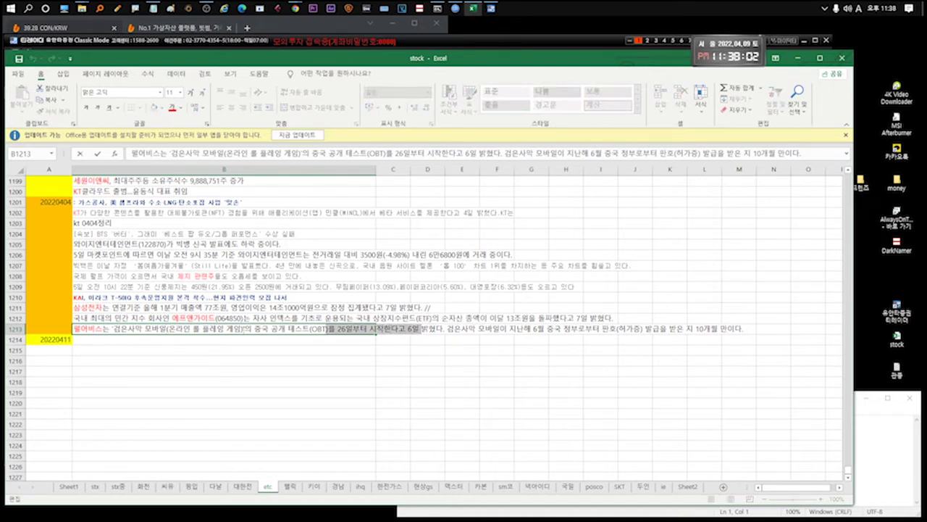
pyautogui.click(421, 329)
pyautogui.moveTo(270, 328); pyautogui.dragTo(331, 328)
pyautogui.click(312, 330)
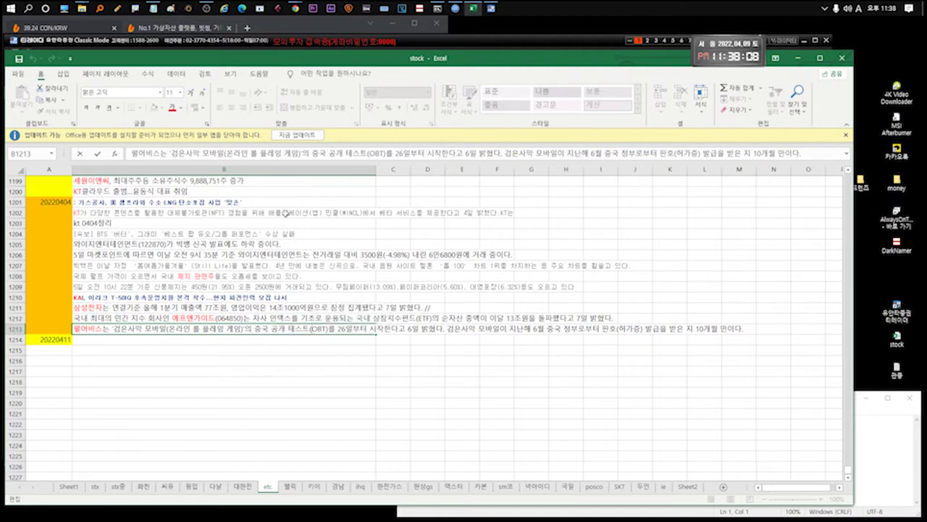
# Check the stock watchlist in the trading program, and return to the workbook's stx sheet
pyautogui.click(166, 41)
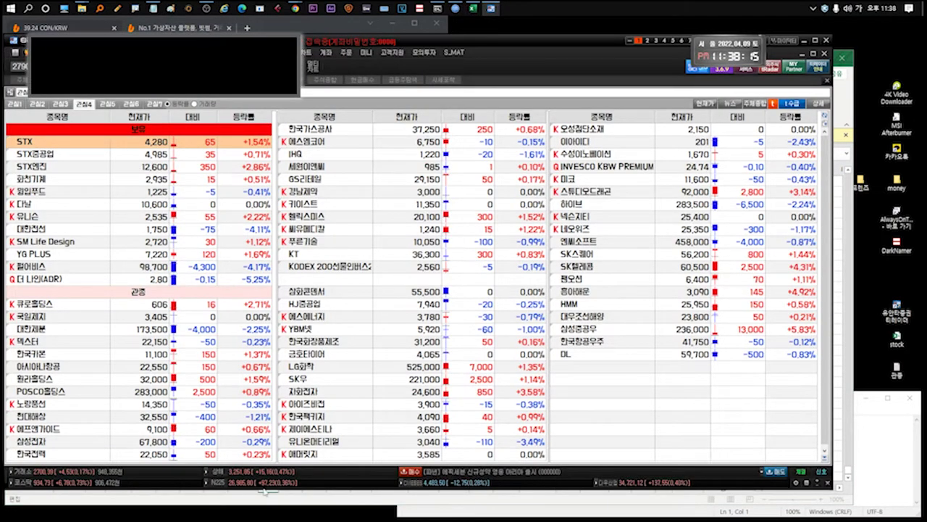
pyautogui.click(843, 210)
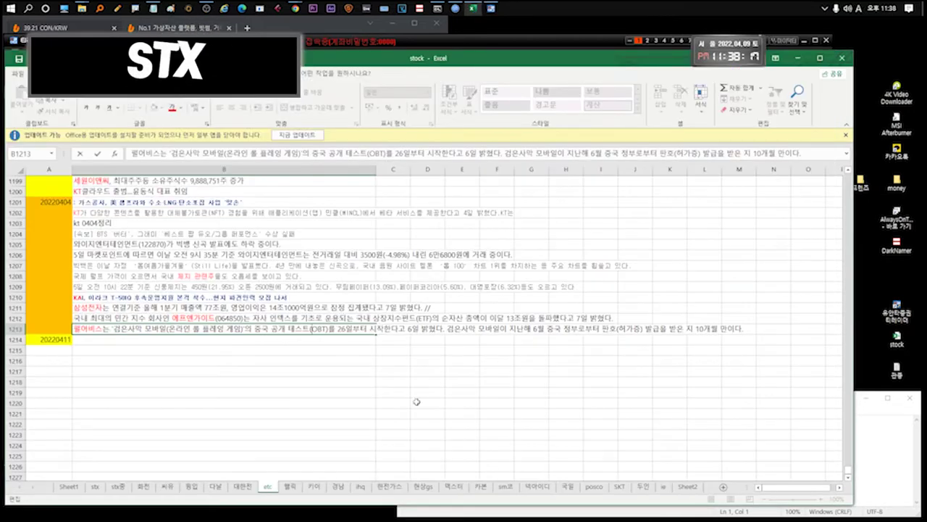
pyautogui.click(91, 488)
# Read the 04.04 order-flow note on STX in B434, highlighting its text
pyautogui.click(93, 374)
pyautogui.click(98, 322)
pyautogui.click(103, 311)
pyautogui.click(110, 322)
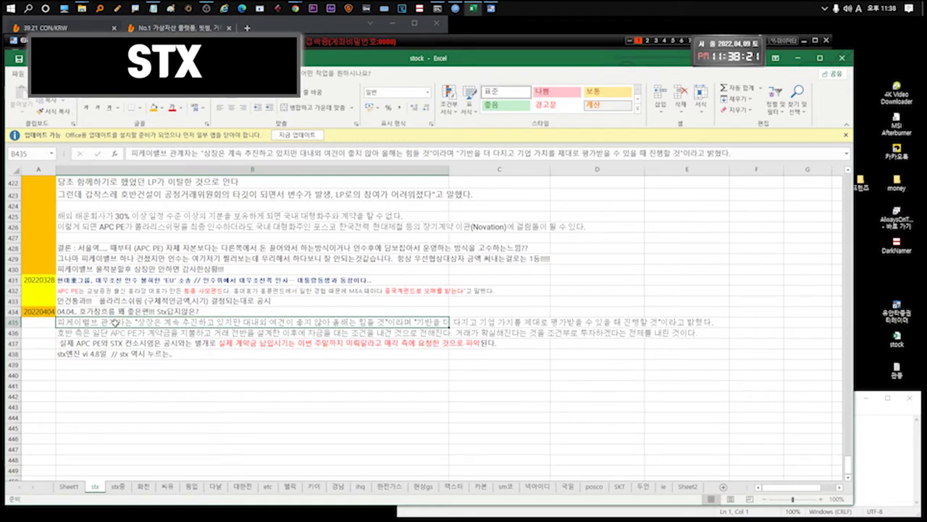
pyautogui.click(122, 314)
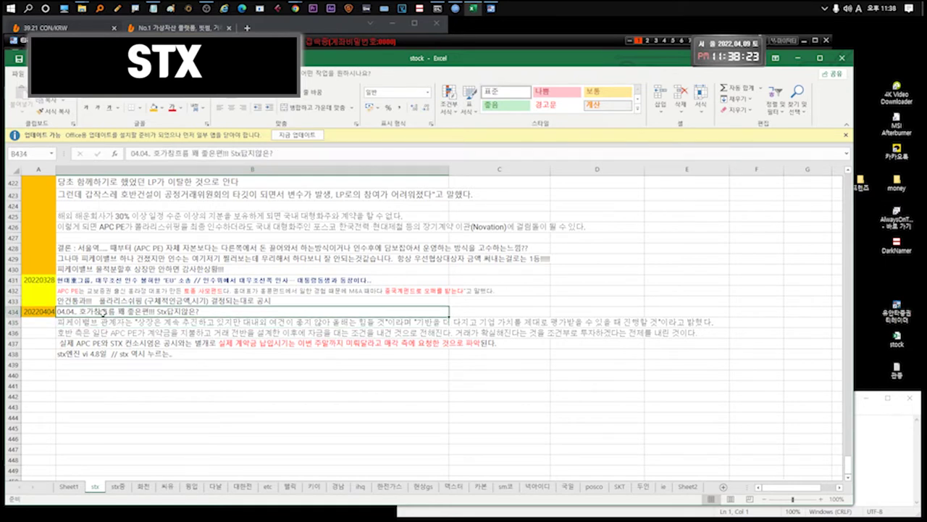
pyautogui.doubleClick(103, 313)
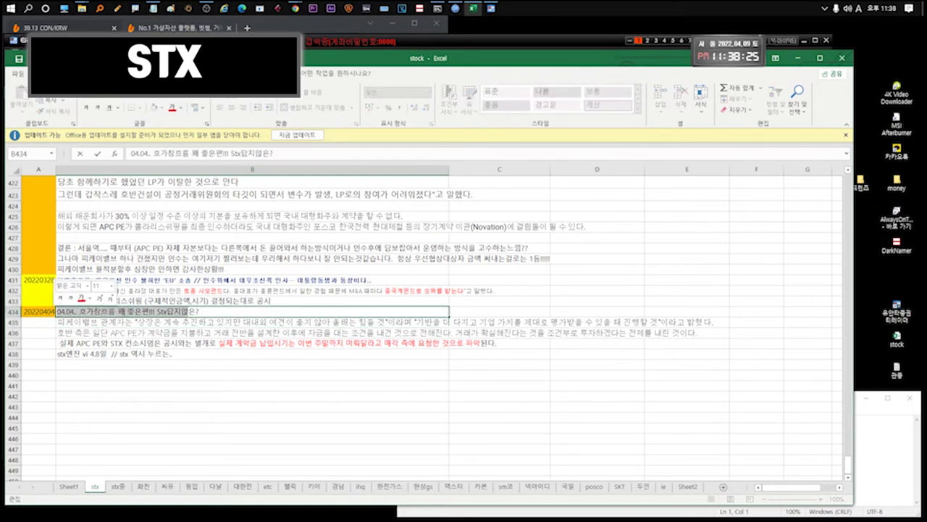
pyautogui.press('Return')
pyautogui.click(132, 312)
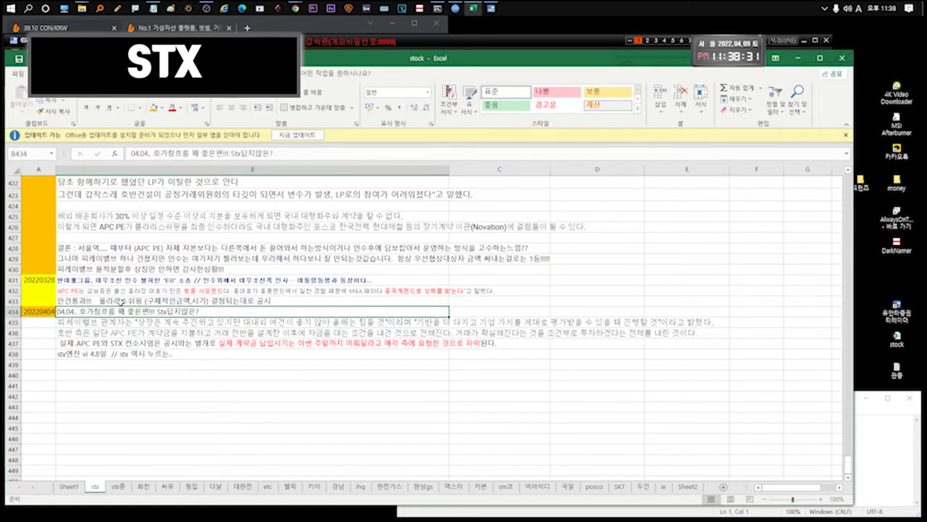
# Read the 피케이밸브 listing statement in B435, highlighting the quoted passage
pyautogui.click(157, 322)
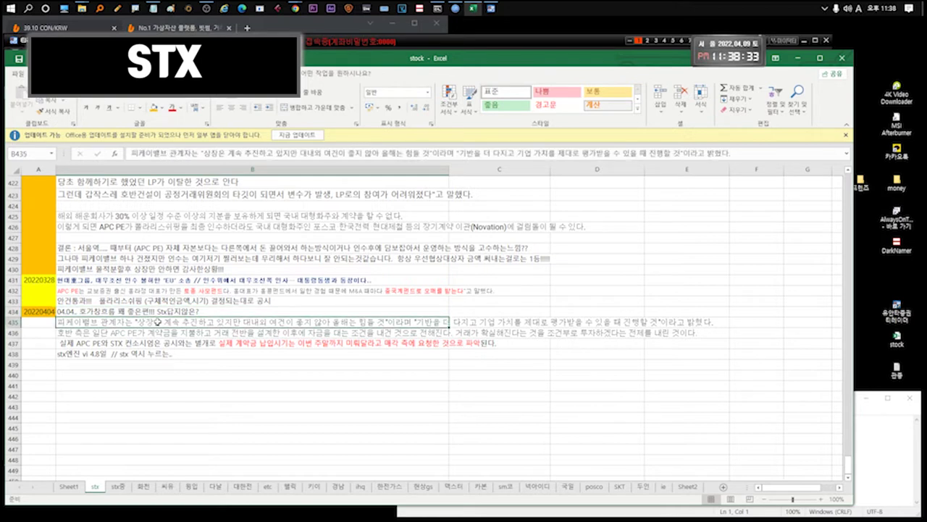
pyautogui.doubleClick(158, 321)
pyautogui.moveTo(162, 322); pyautogui.dragTo(432, 321)
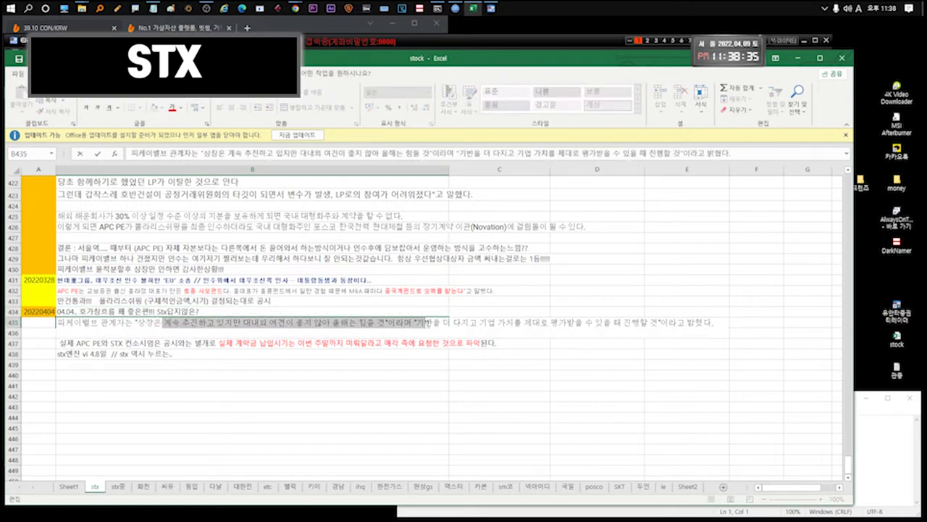
pyautogui.click(337, 386)
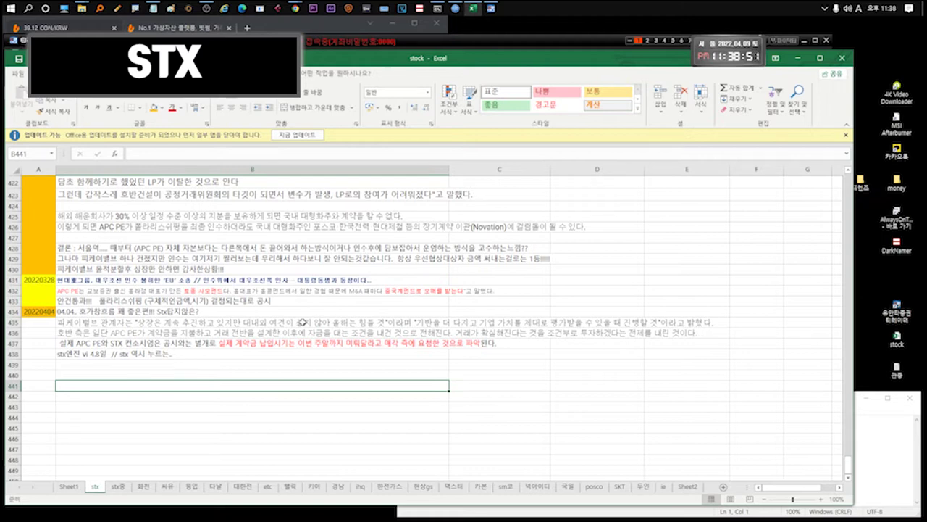
# Read the contract-deposit and funding-condition note in B436, highlighting "APC PE가"
pyautogui.click(107, 331)
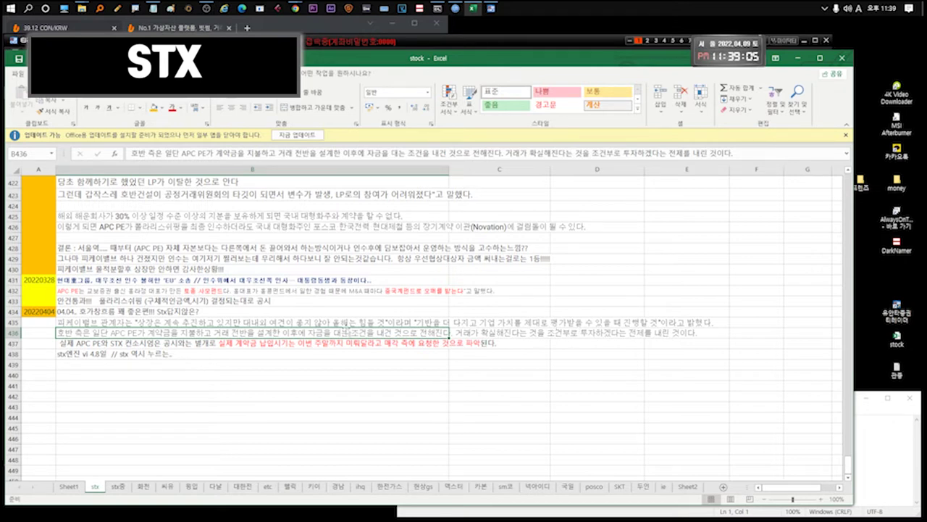
pyautogui.doubleClick(129, 333)
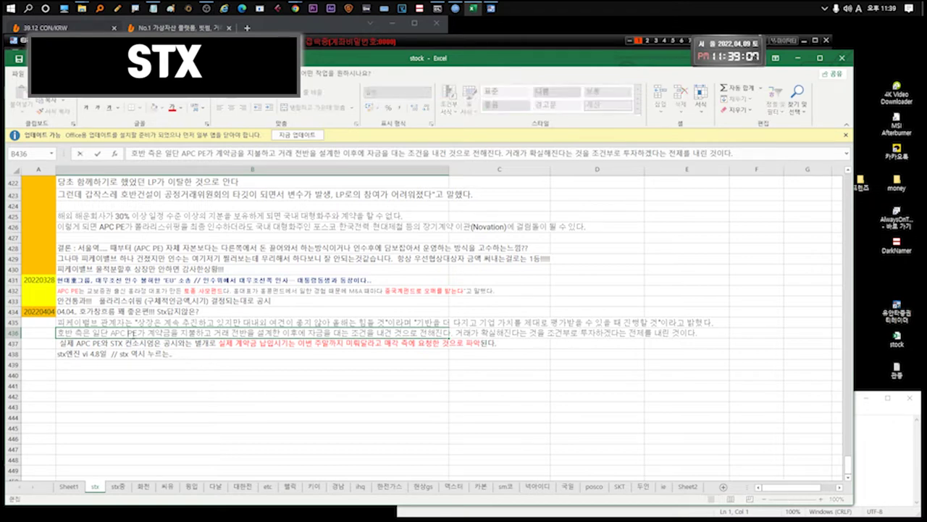
pyautogui.moveTo(109, 333); pyautogui.dragTo(146, 333)
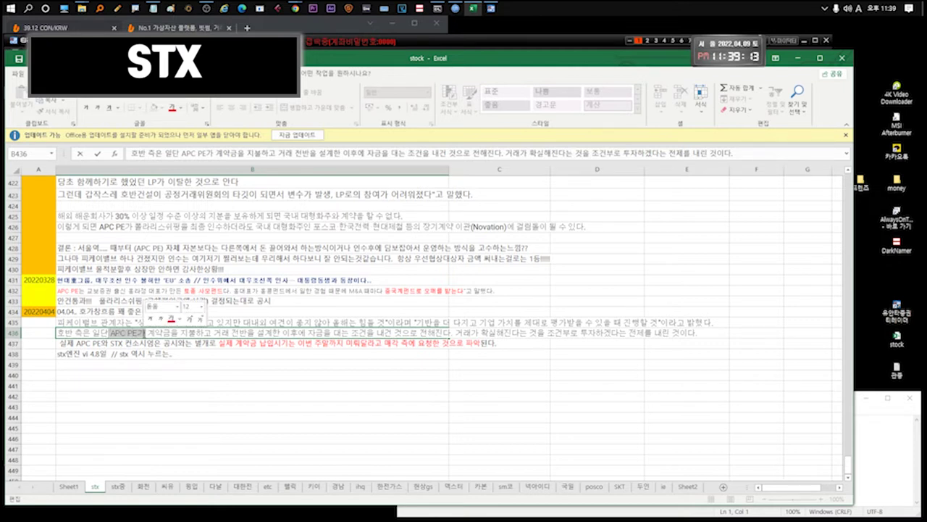
# Read the B437 note on the postponed deposit payment, highlighting the "APC PE" mention, and leave the cell unchanged
pyautogui.click(133, 346)
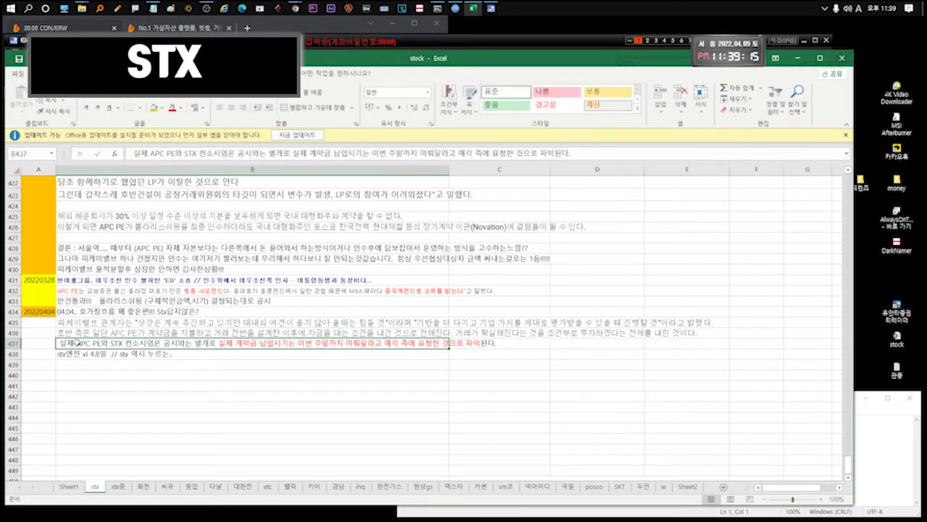
pyautogui.doubleClick(77, 342)
pyautogui.moveTo(76, 344); pyautogui.dragTo(107, 344)
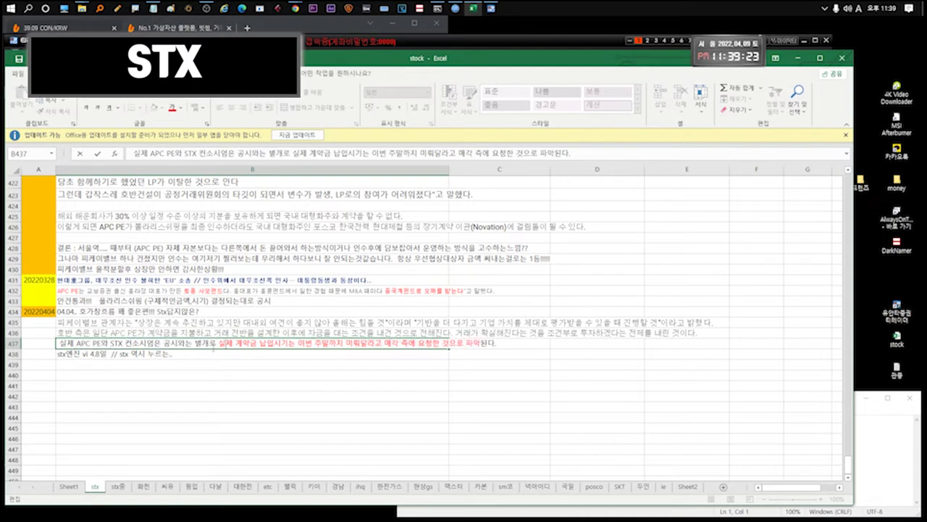
pyautogui.press('Escape')
# Read the stx엔진 VI note in B438 and go back over the notes in B435 to B437
pyautogui.click(194, 353)
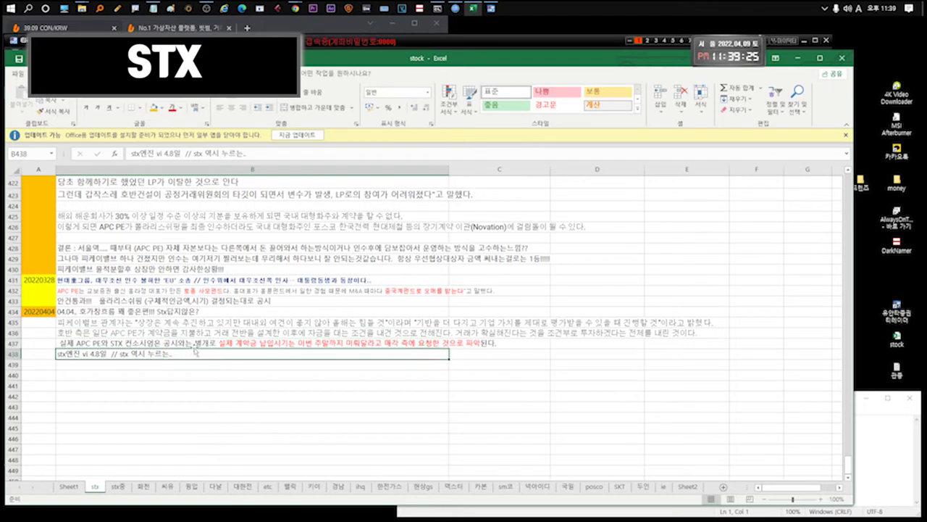
pyautogui.click(173, 340)
pyautogui.click(174, 353)
pyautogui.click(178, 342)
pyautogui.click(173, 332)
pyautogui.click(176, 323)
pyautogui.click(174, 351)
# Switch to the trading program's watchlist and compare the STX, STX중공업 and STX엔진 rows
pyautogui.click(396, 46)
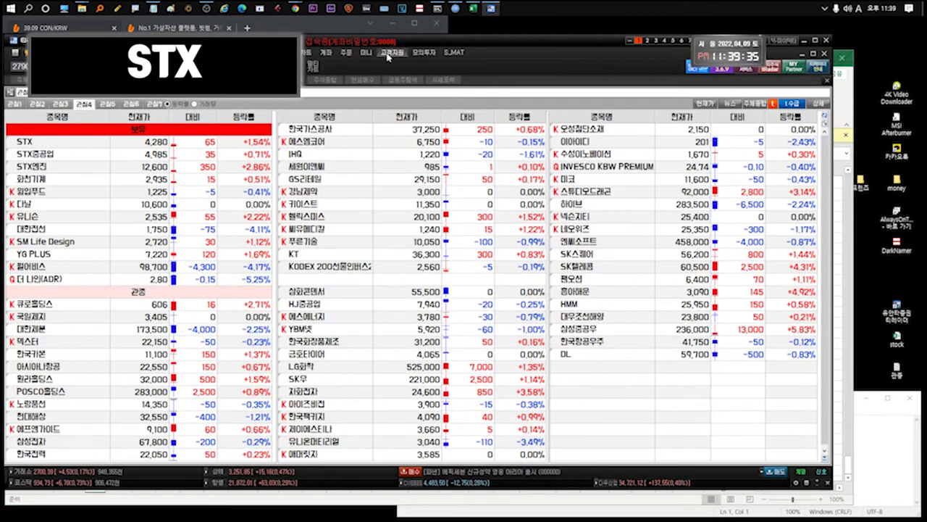
pyautogui.click(102, 149)
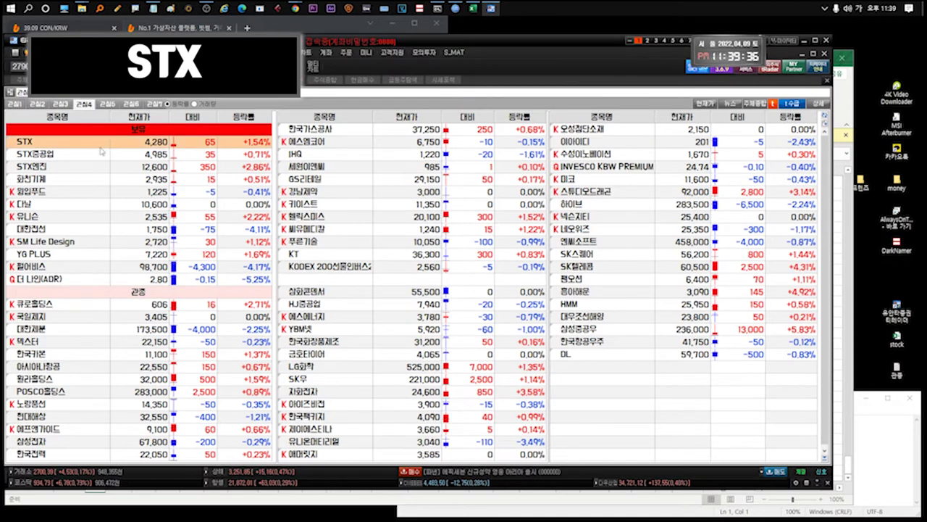
pyautogui.click(69, 166)
pyautogui.click(67, 154)
pyautogui.click(67, 166)
pyautogui.click(66, 153)
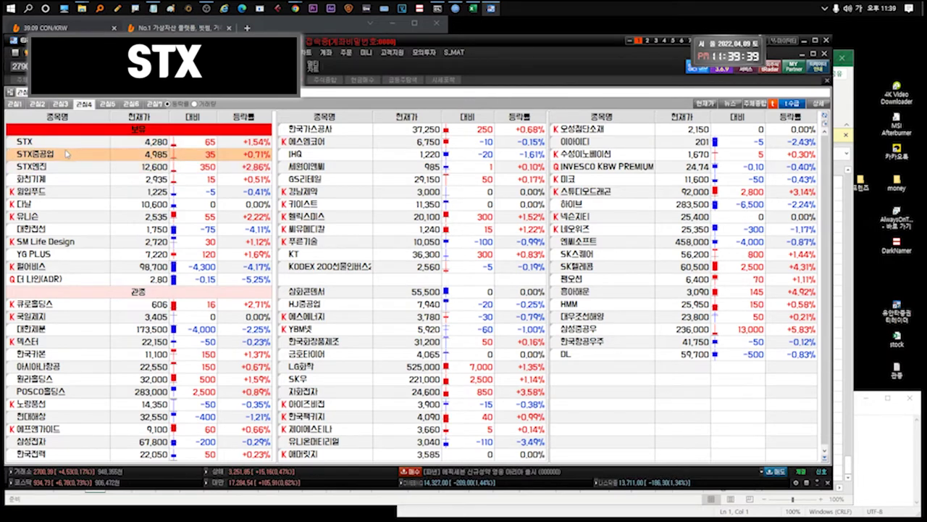
# Open the STX chart and examine the early April 2022 candles, up close and against the preceding months
pyautogui.doubleClick(76, 144)
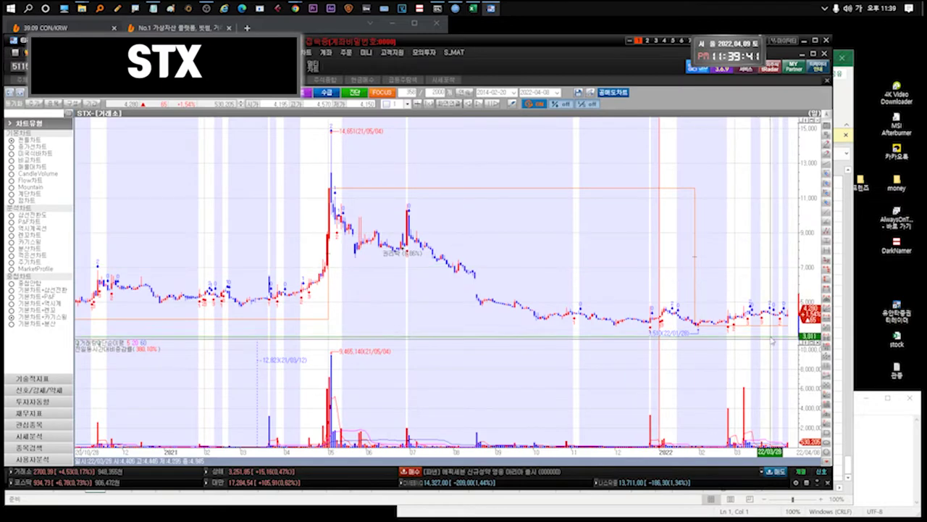
pyautogui.scroll(5, 755, 189)
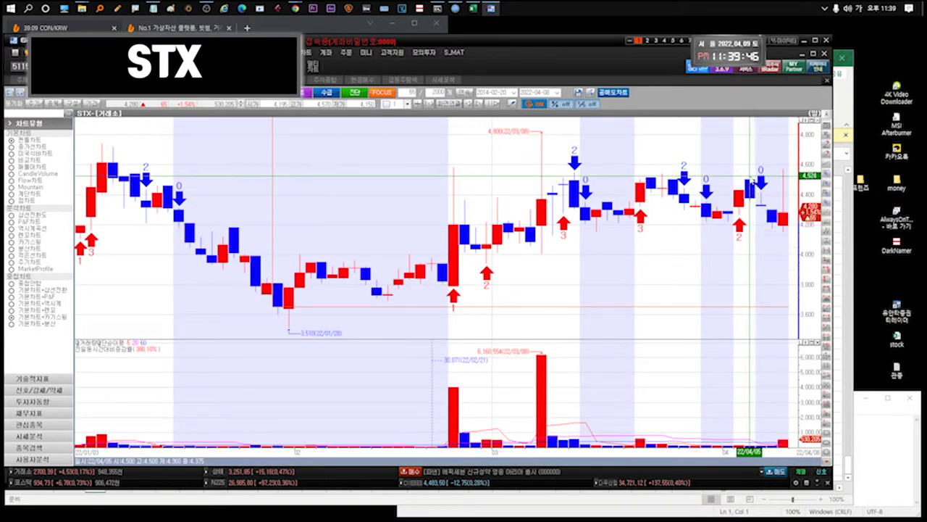
pyautogui.moveTo(755, 182)
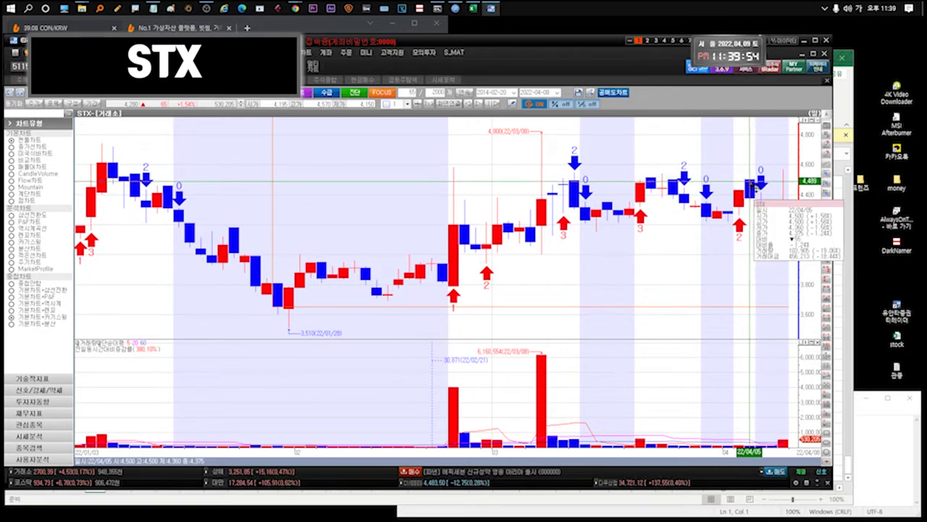
pyautogui.moveTo(789, 225)
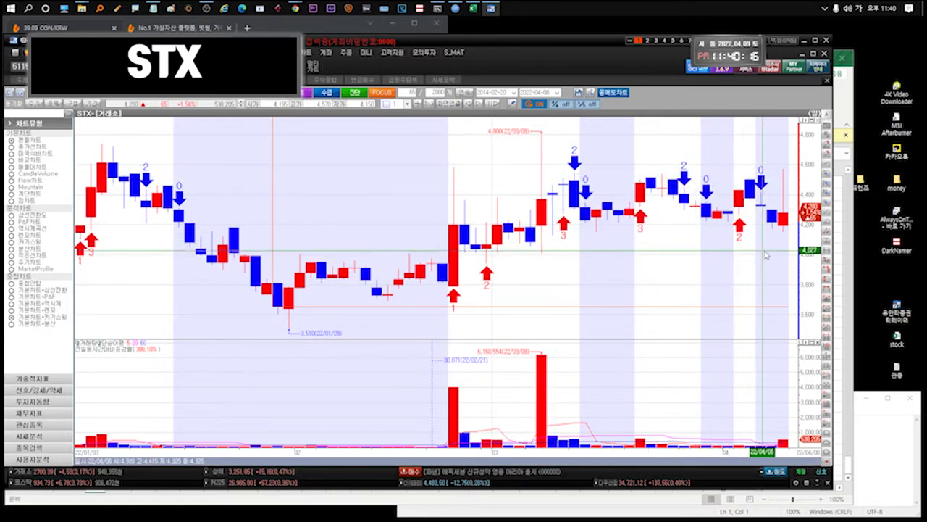
pyautogui.scroll(-5, 766, 254)
pyautogui.scroll(3, 728, 269)
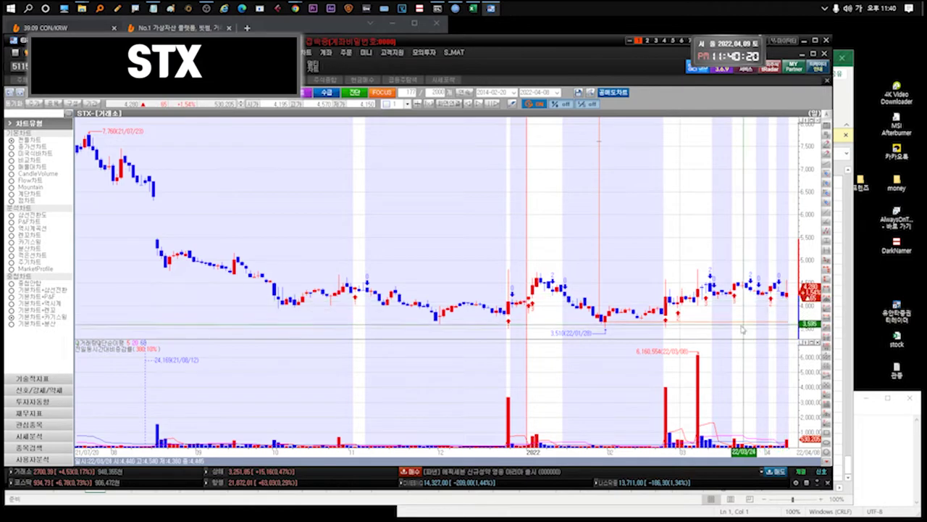
pyautogui.moveTo(782, 292)
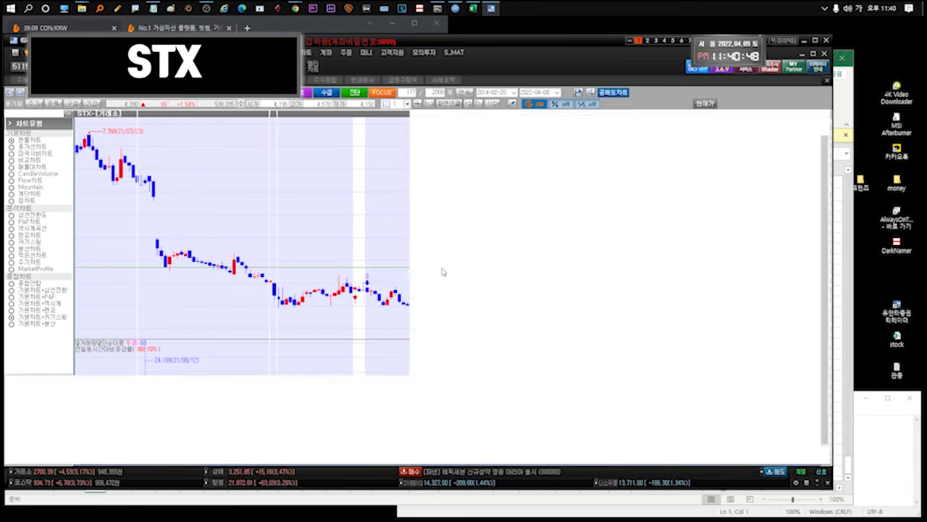
# Return to the watchlist, select STX중공업, and check the 20220404 entry on the Excel workbook's stx중 sheet
pyautogui.press('Escape')
pyautogui.click(51, 154)
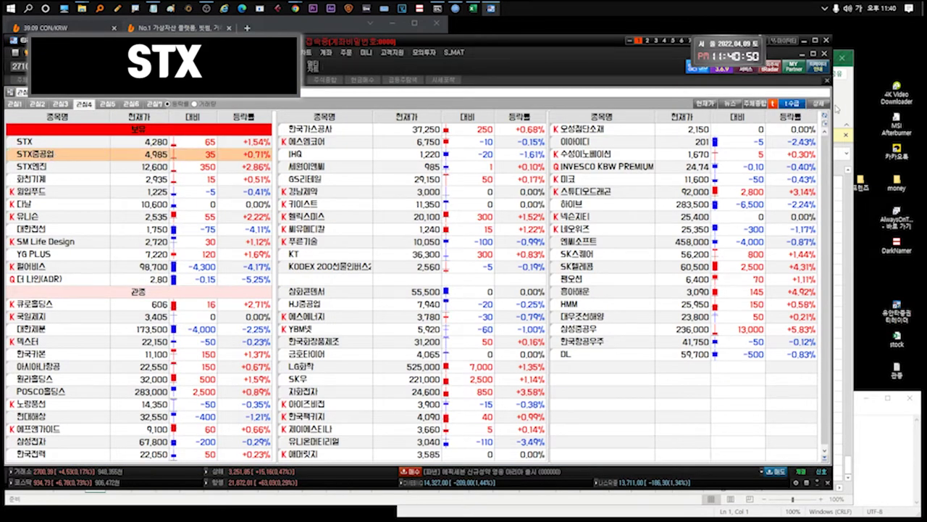
pyautogui.click(836, 108)
pyautogui.click(125, 489)
pyautogui.click(126, 328)
pyautogui.click(143, 346)
# Open the STX중공업 chart in the trading program, examine its recent and full price history, and return to the watchlist
pyautogui.click(98, 154)
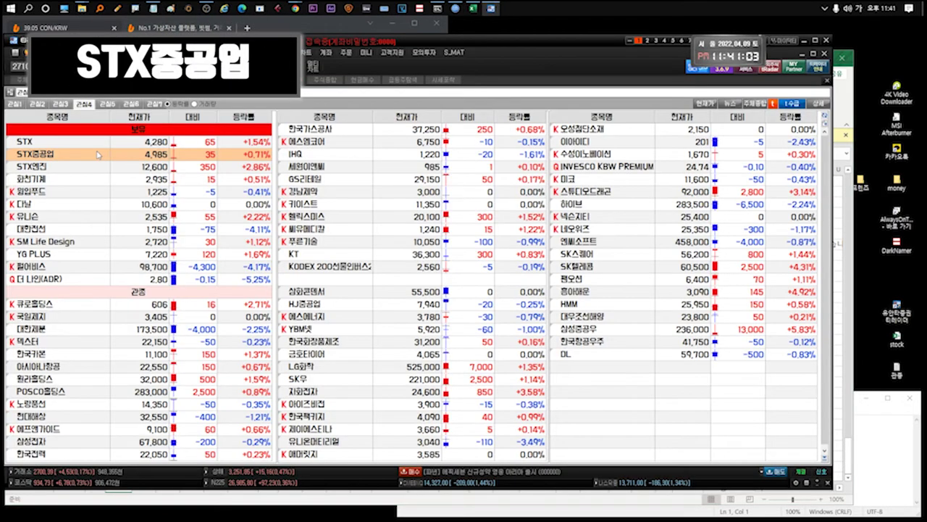
pyautogui.doubleClick(98, 154)
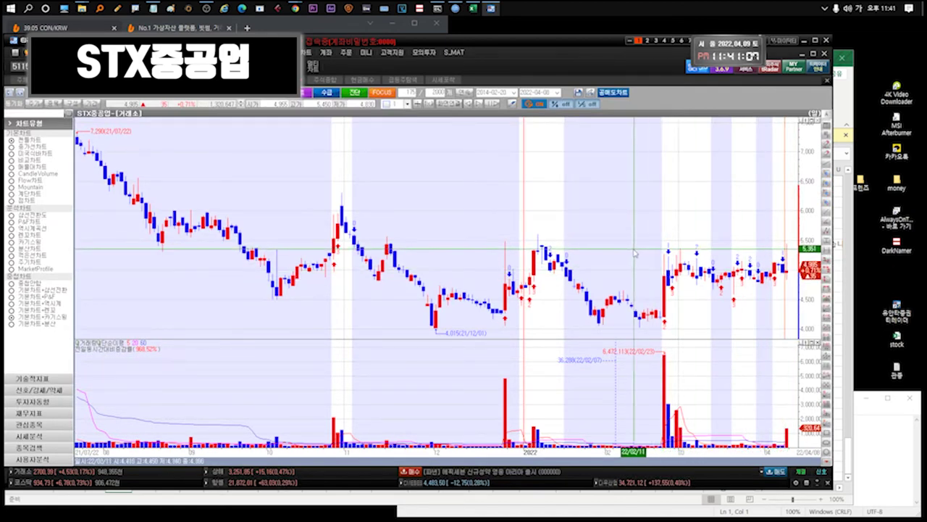
pyautogui.moveTo(668, 316)
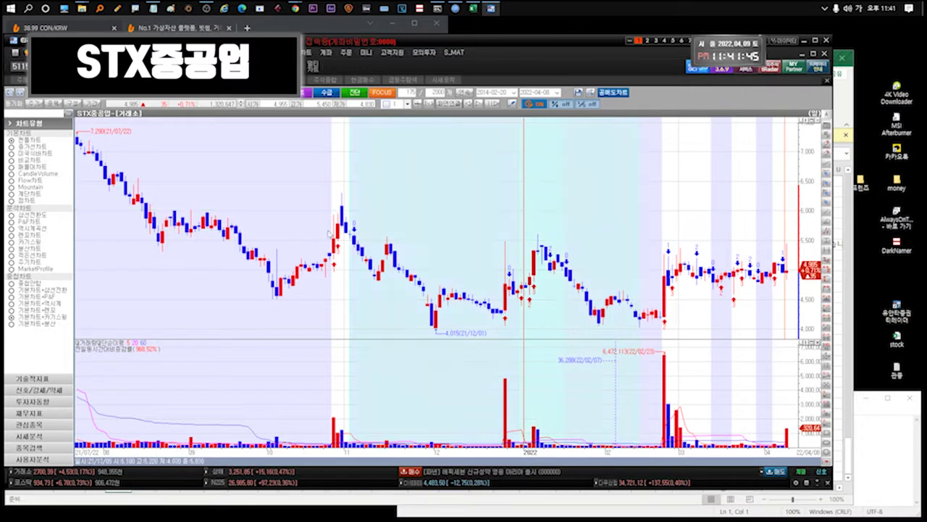
pyautogui.scroll(-10, 424, 232)
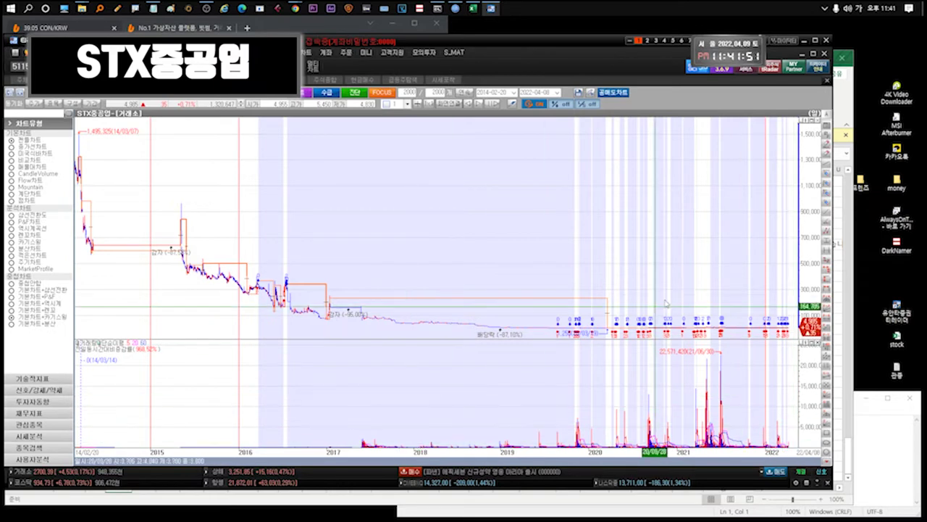
pyautogui.scroll(5, 462, 207)
pyautogui.scroll(2, 461, 207)
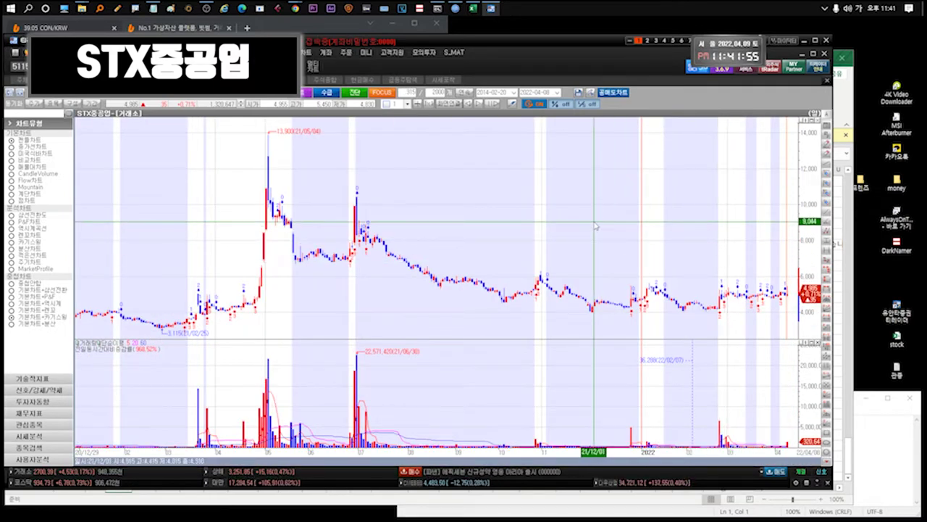
pyautogui.hotkey('ctrl', 'Tab')
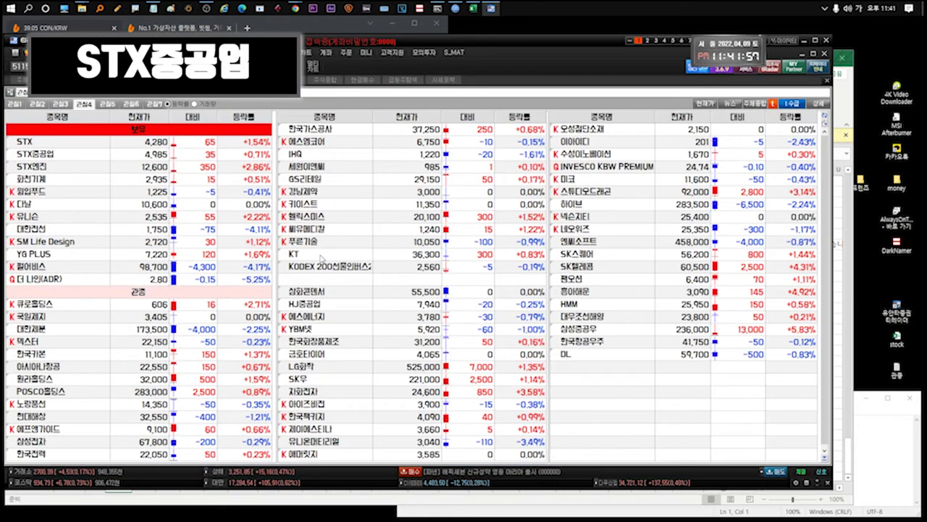
# Open the 화천기계 chart from the watchlist and examine the latest candles up close
pyautogui.click(49, 178)
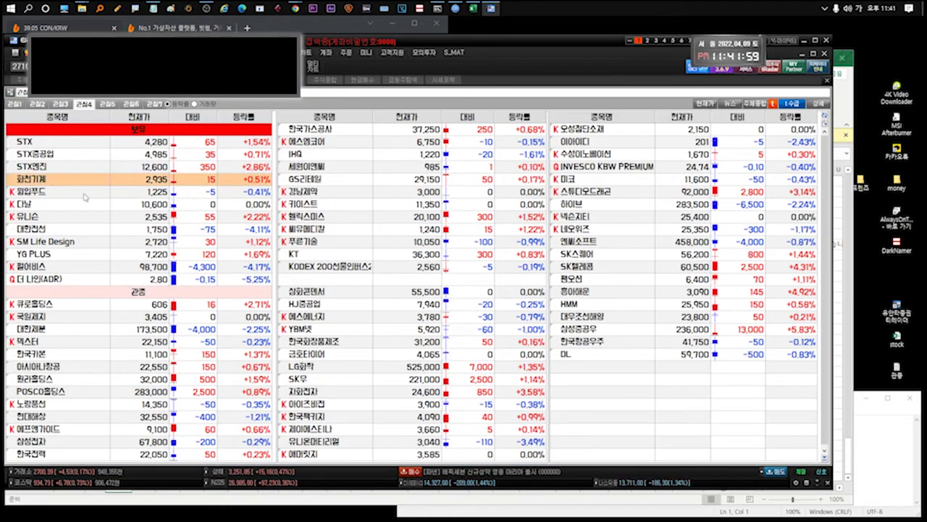
pyautogui.hotkey('ctrl', 'Tab')
pyautogui.scroll(3, 792, 160)
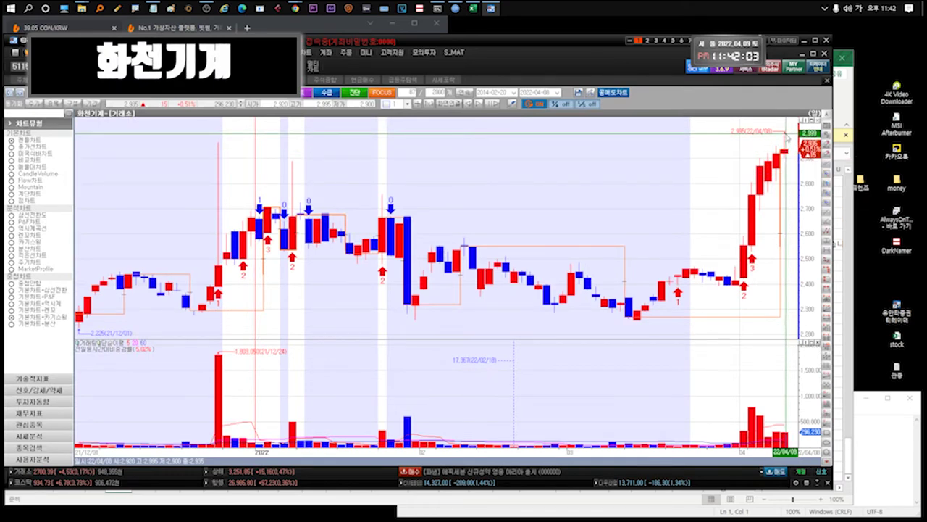
# Switch to the Excel workbook's 화천 sheet and read the 20220404 investment-caution note in B79
pyautogui.click(839, 96)
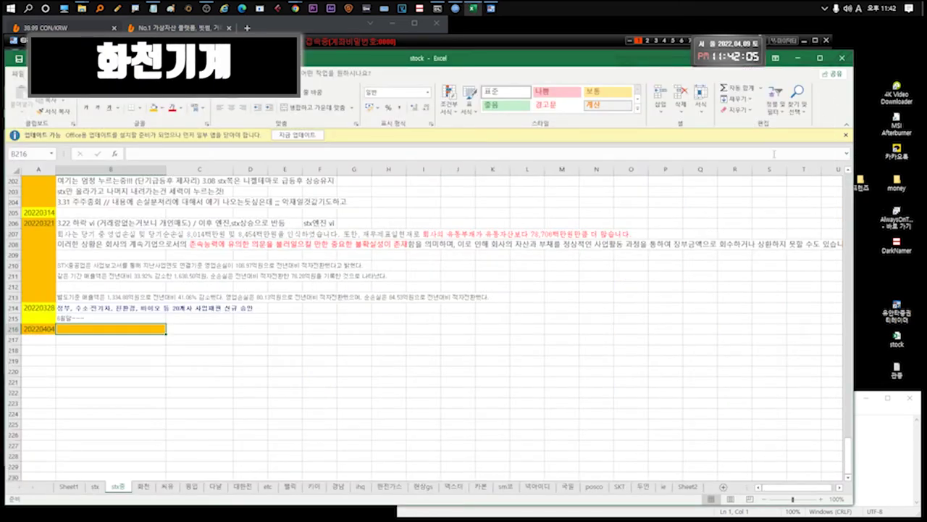
pyautogui.click(140, 488)
pyautogui.click(87, 392)
pyautogui.click(100, 374)
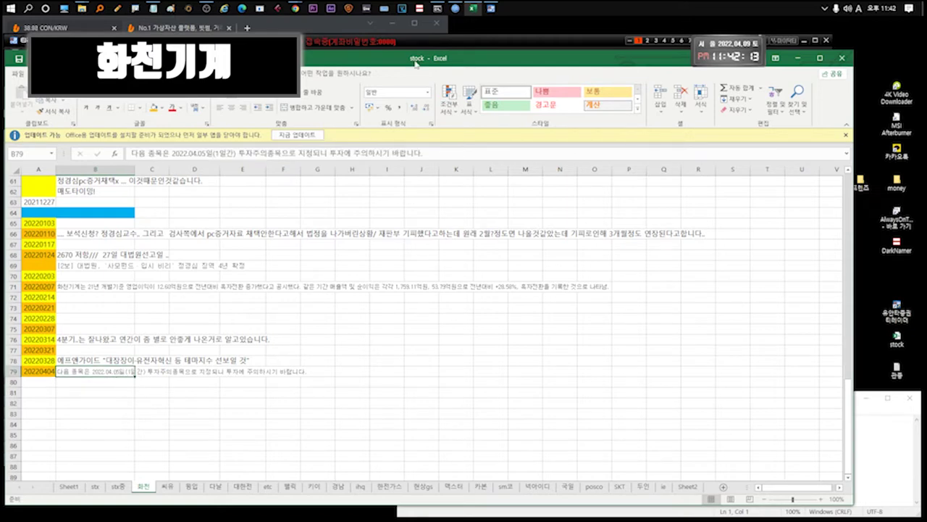
# Switch back to the trading program, compare 화천기계's recent rise with its price history since 2014, and return to the watchlist
pyautogui.click(527, 36)
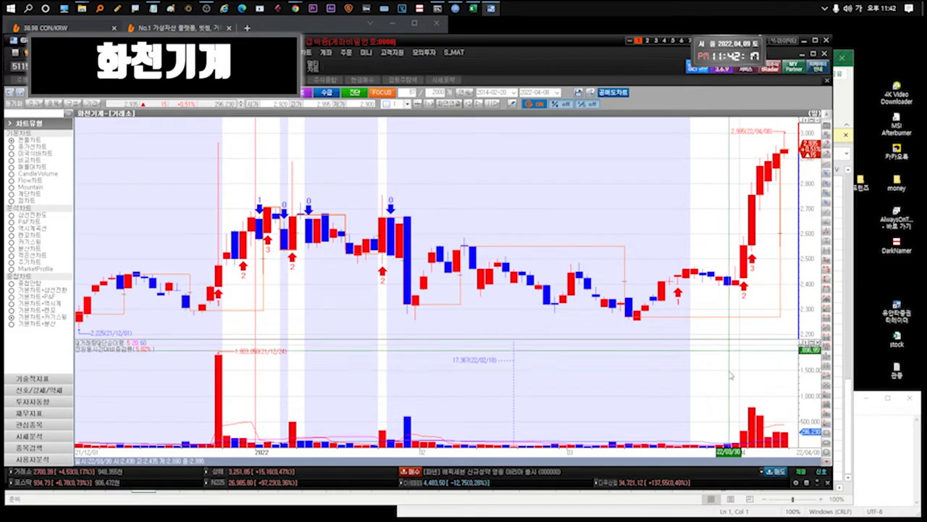
pyautogui.scroll(-10, 772, 268)
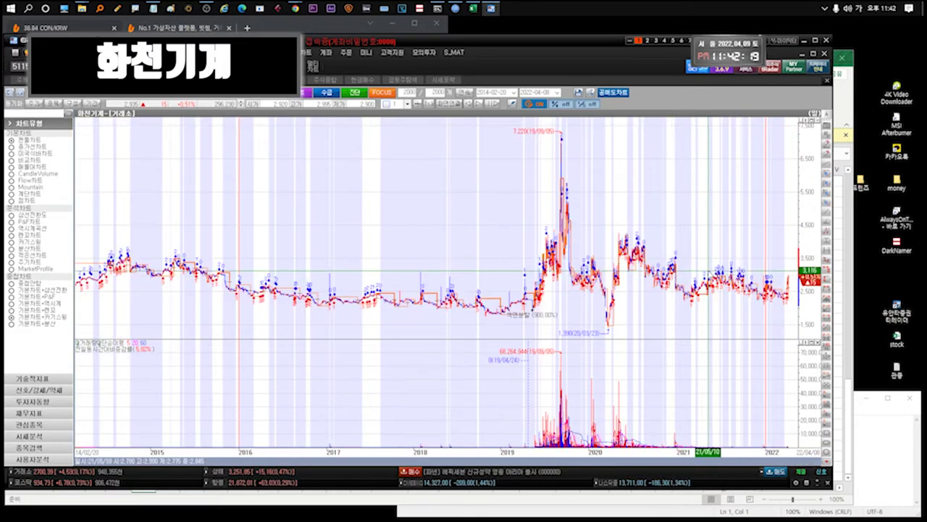
pyautogui.scroll(8, 622, 273)
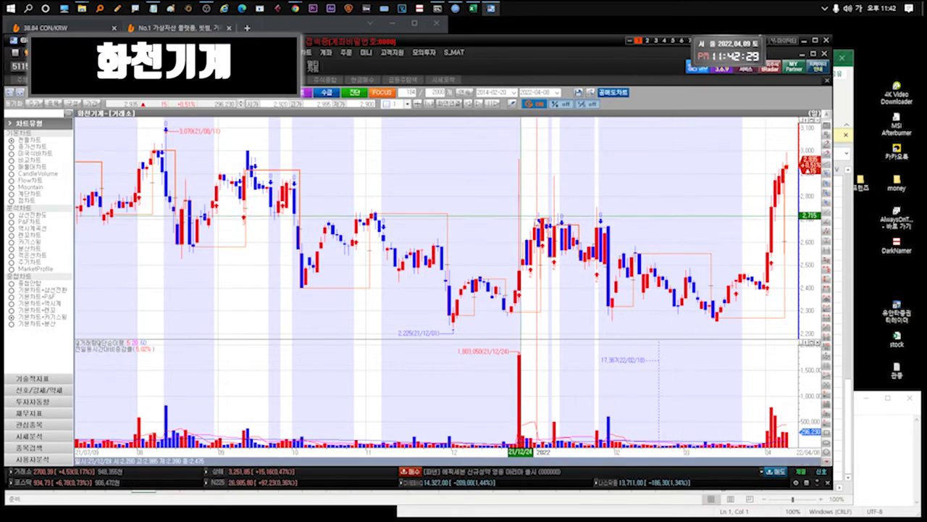
pyautogui.moveTo(782, 176)
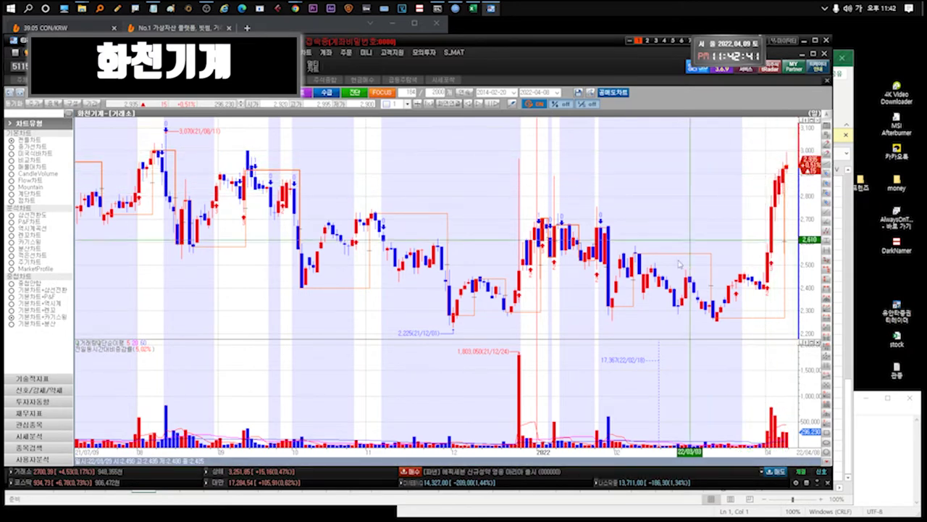
pyautogui.scroll(-5, 737, 170)
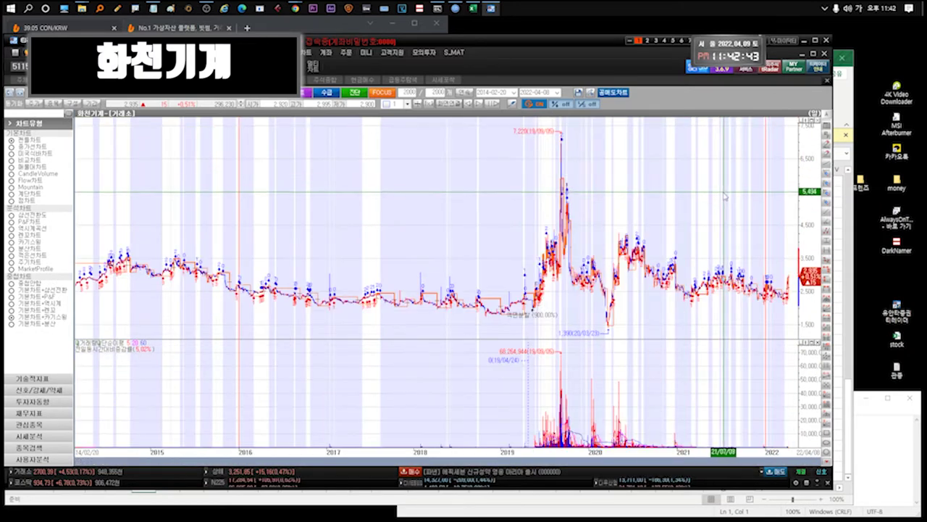
pyautogui.scroll(3, 768, 217)
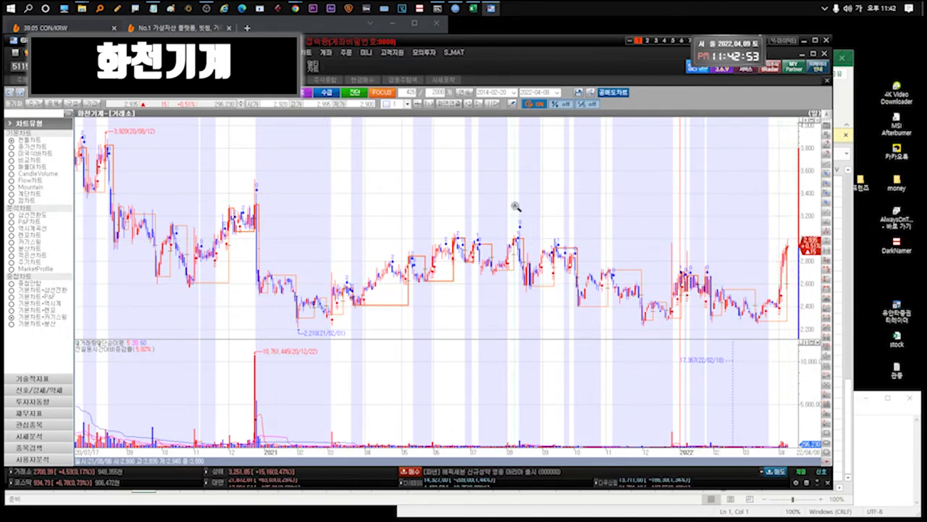
pyautogui.scroll(-5, 406, 304)
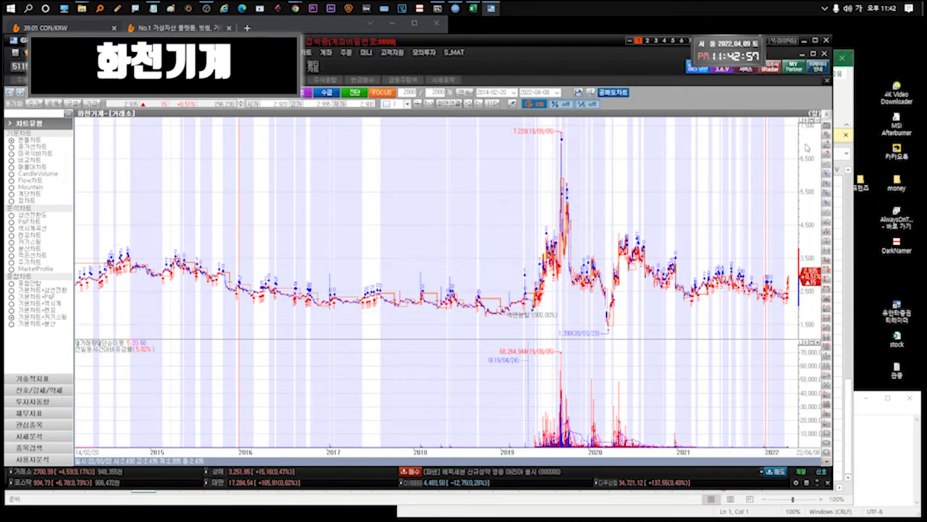
pyautogui.scroll(5, 761, 239)
pyautogui.scroll(-5, 770, 254)
pyautogui.scroll(5, 725, 239)
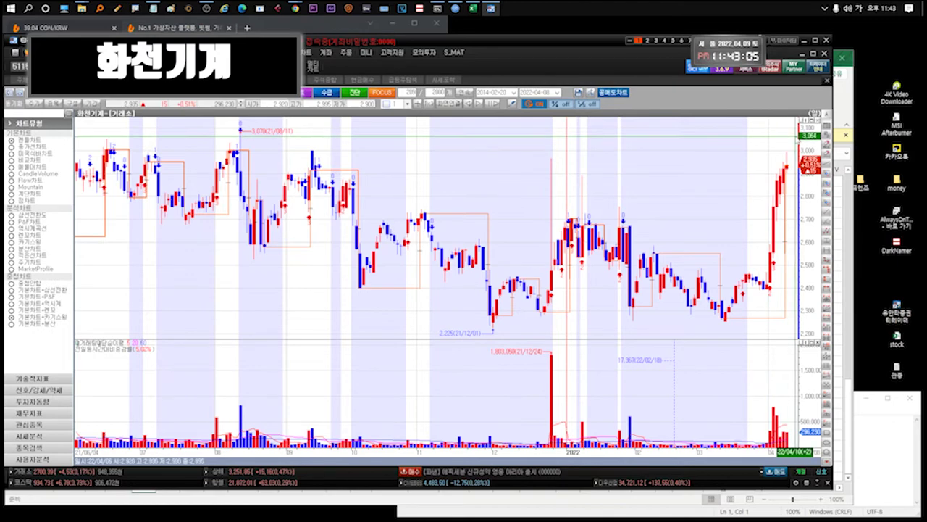
pyautogui.scroll(-5, 522, 224)
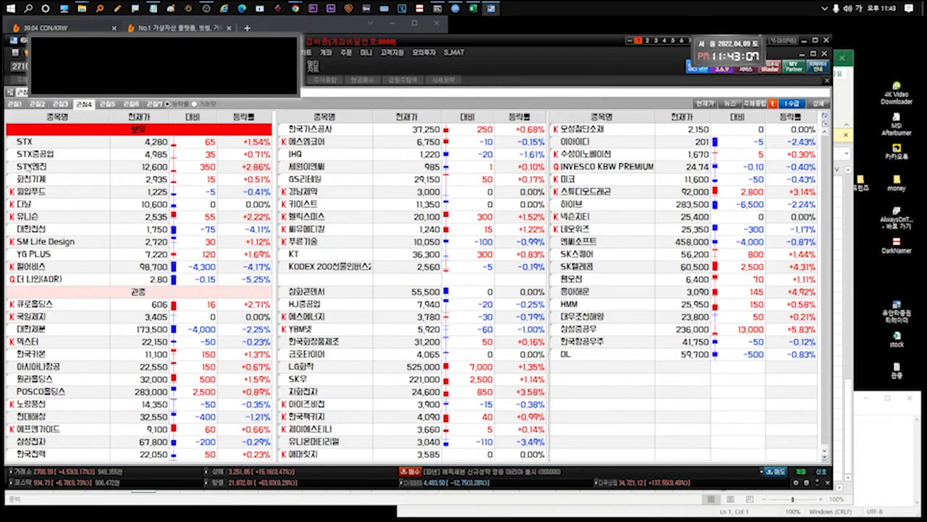
# Open the 윙입푸드 chart from the watchlist and examine its latest candles up close
pyautogui.click(32, 192)
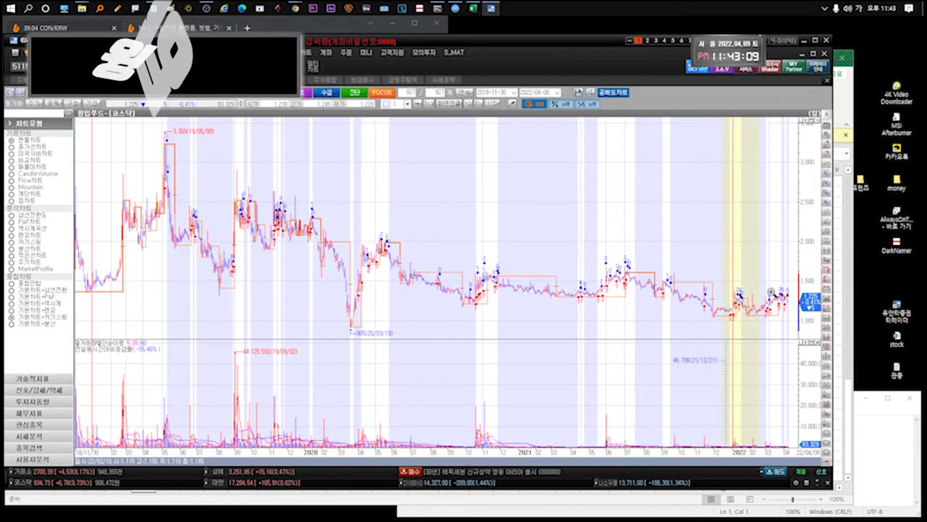
pyautogui.scroll(5, 706, 253)
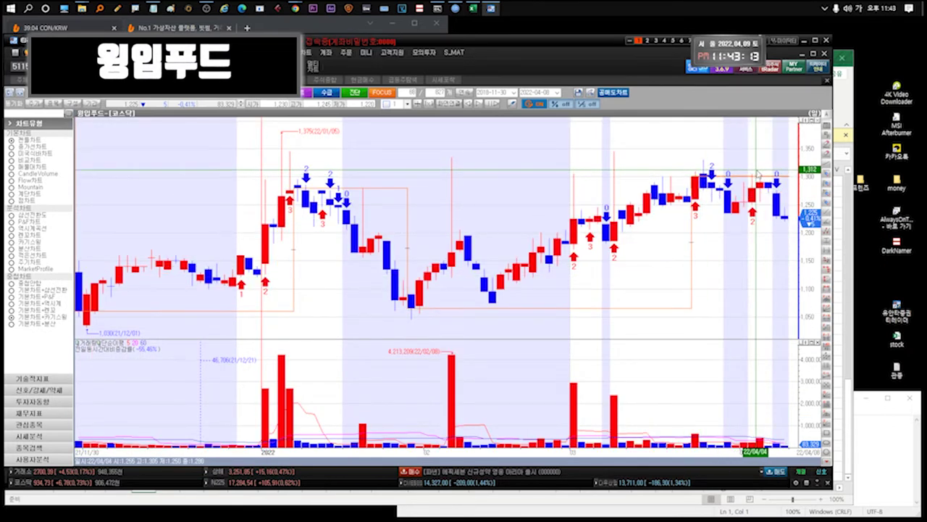
# Check the 20220404 row on the Excel workbook's 윙입 sheet, and return to the trading program to examine 윙입푸드's April candles
pyautogui.click(848, 94)
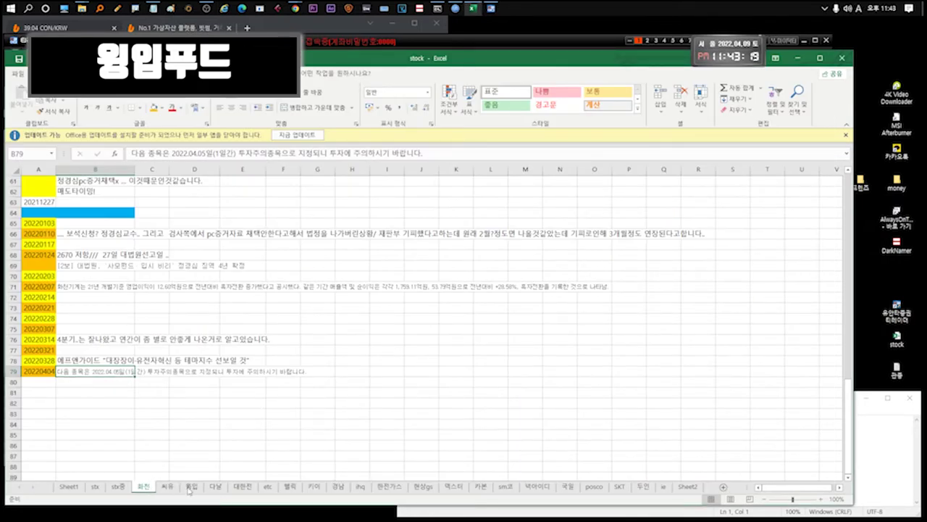
pyautogui.click(190, 487)
pyautogui.click(114, 392)
pyautogui.hotkey('alt', 'Tab')
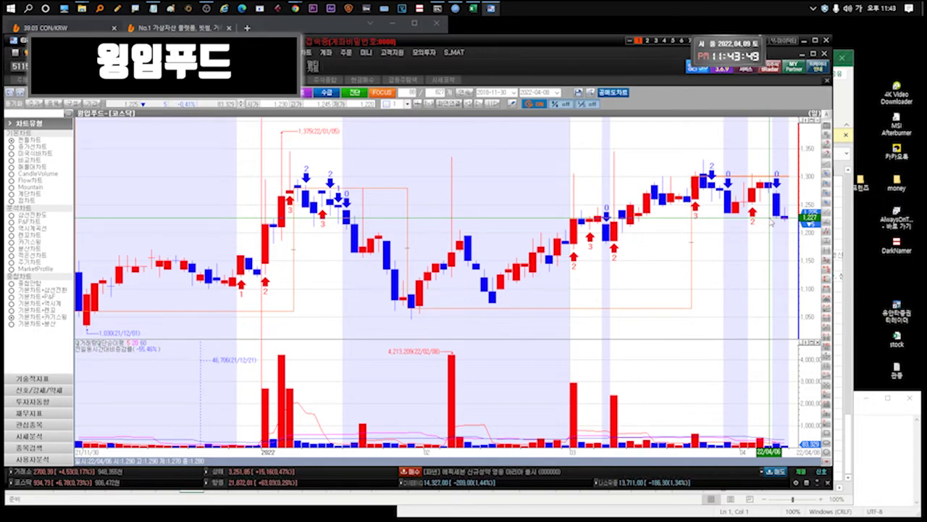
pyautogui.moveTo(779, 219)
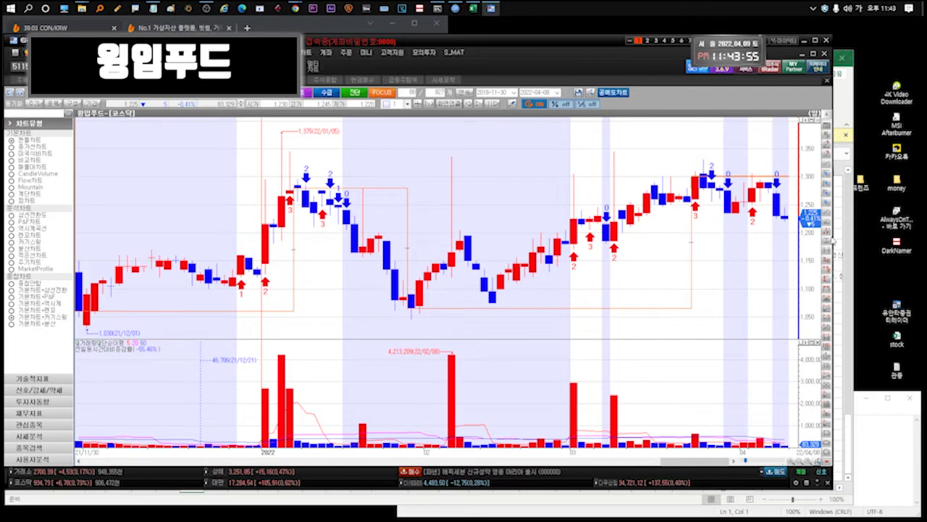
pyautogui.moveTo(702, 172)
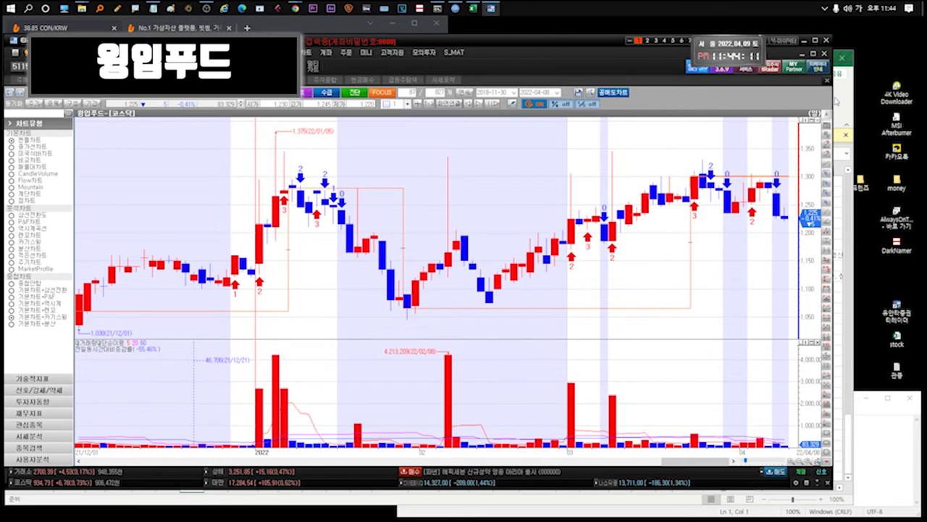
# Switch to the workbook's 윙입 sheet, review the 20220321 to 20220404 rows, and return to the trading program's watchlist
pyautogui.click(836, 100)
pyautogui.click(95, 365)
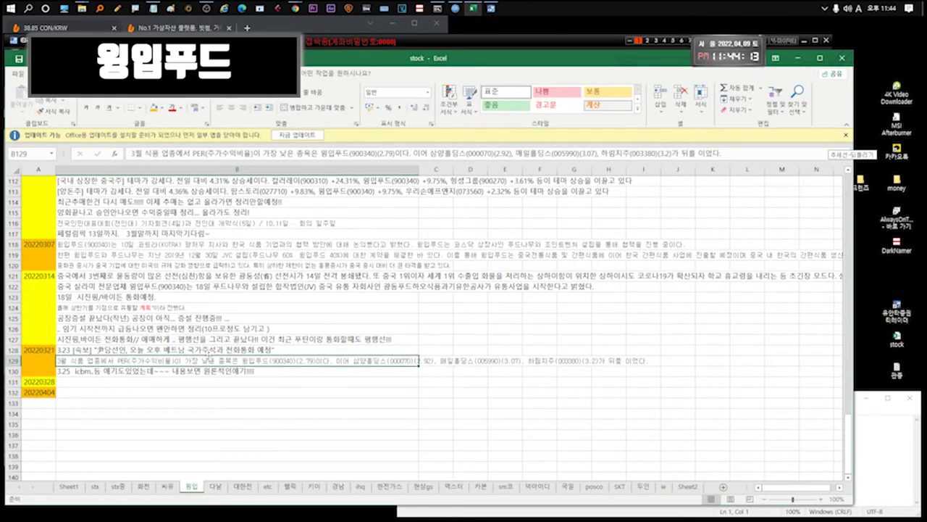
pyautogui.click(250, 347)
pyautogui.click(210, 379)
pyautogui.click(192, 391)
pyautogui.click(438, 44)
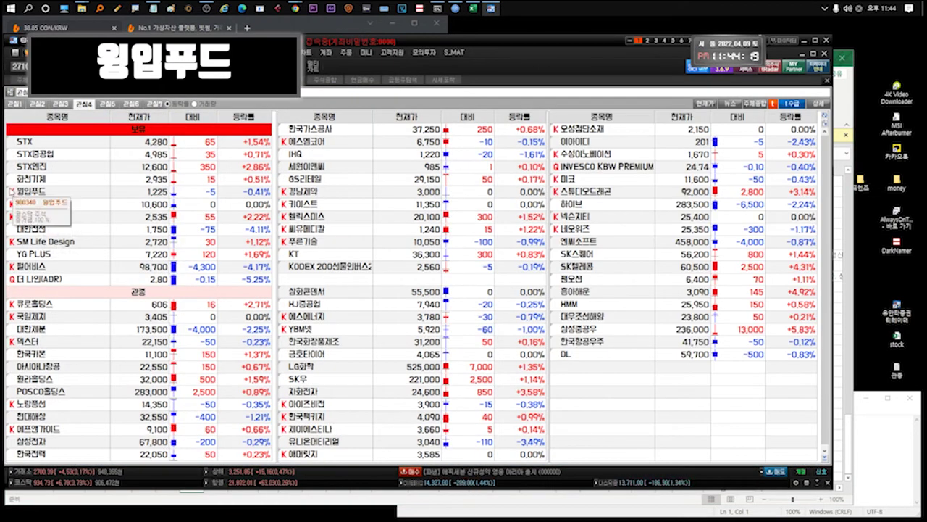
# Reopen the 윙입푸드 chart from the watchlist, compare its recent candles with the longer price history, and return to the watchlist
pyautogui.moveTo(9, 190)
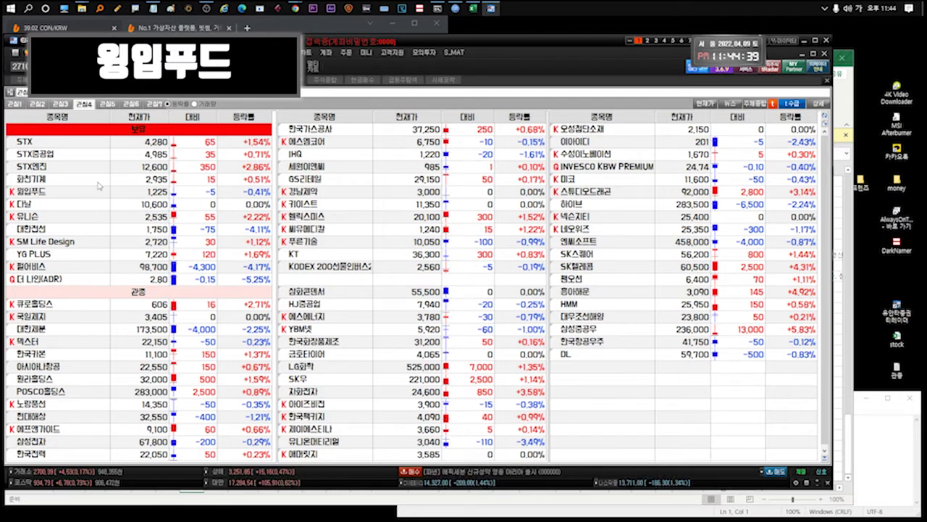
pyautogui.click(84, 203)
pyautogui.click(91, 192)
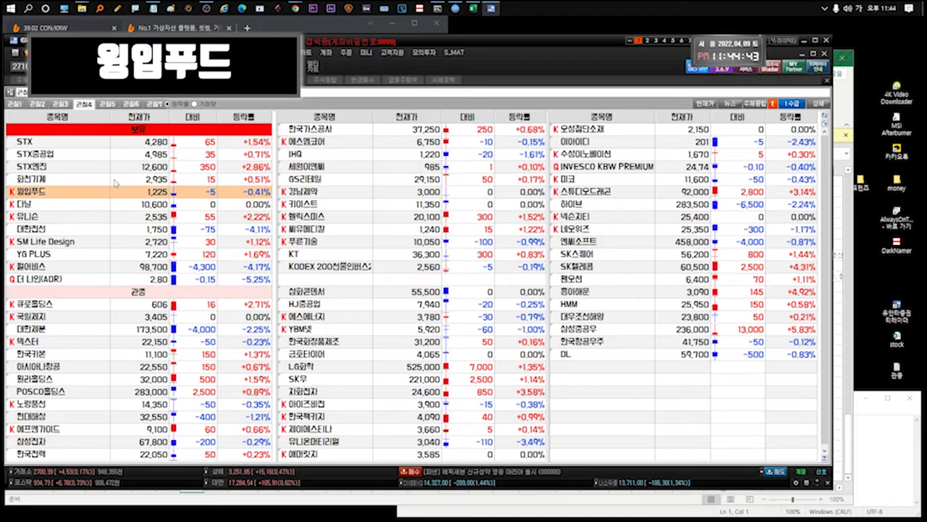
pyautogui.click(116, 203)
pyautogui.click(123, 192)
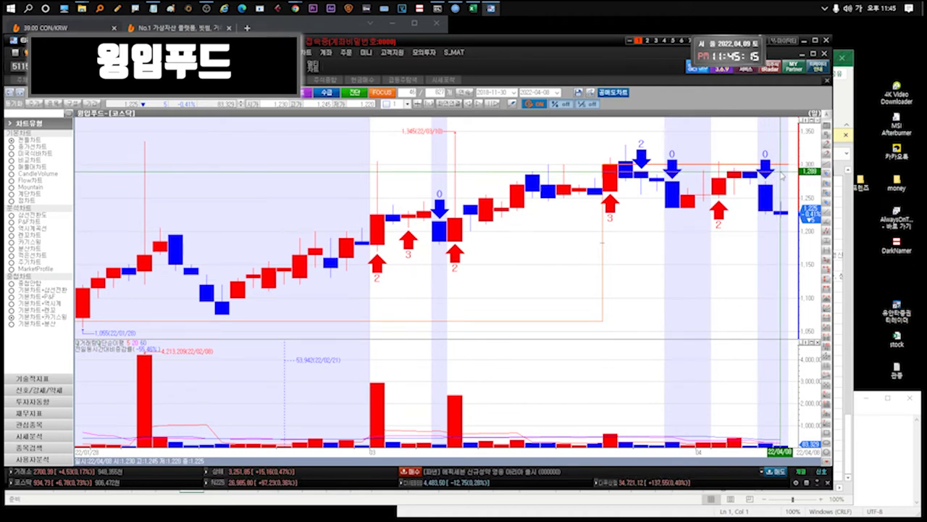
pyautogui.scroll(-5, 782, 174)
pyautogui.scroll(6, 761, 253)
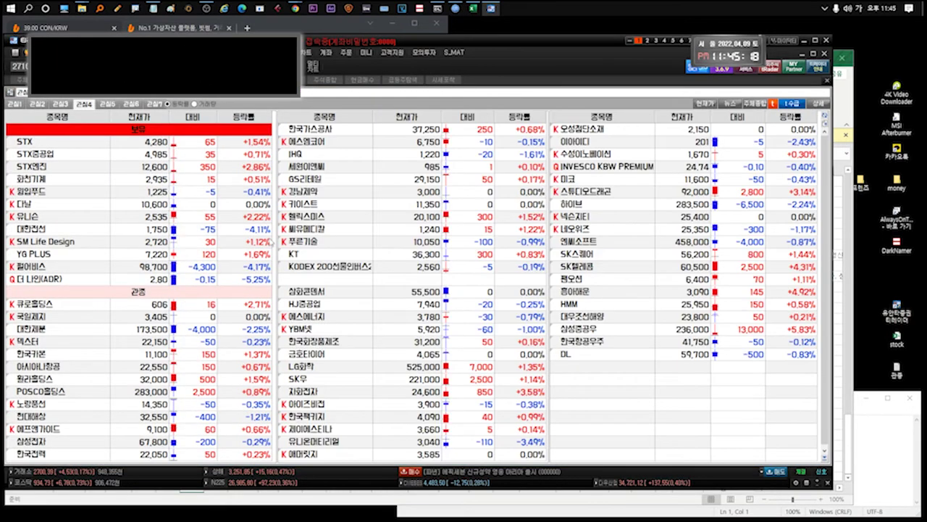
# Open the 다날 chart from the watchlist and examine its price movement from mid-2021 to the latest candles
pyautogui.doubleClick(123, 204)
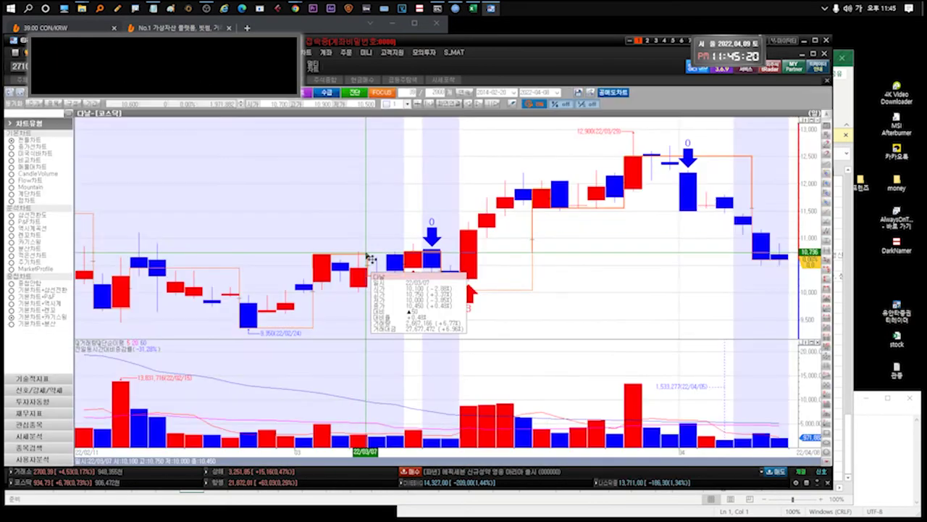
pyautogui.scroll(-5, 624, 225)
pyautogui.scroll(3, 775, 242)
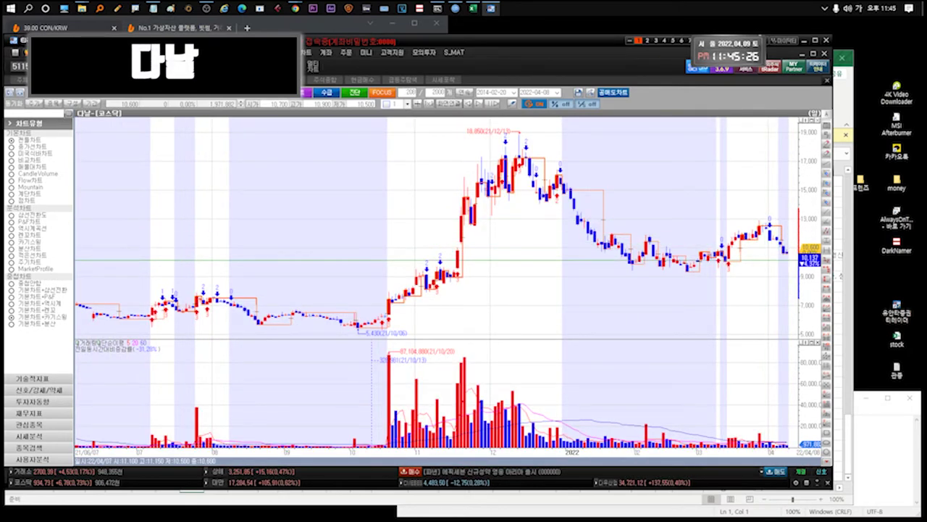
pyautogui.moveTo(791, 259)
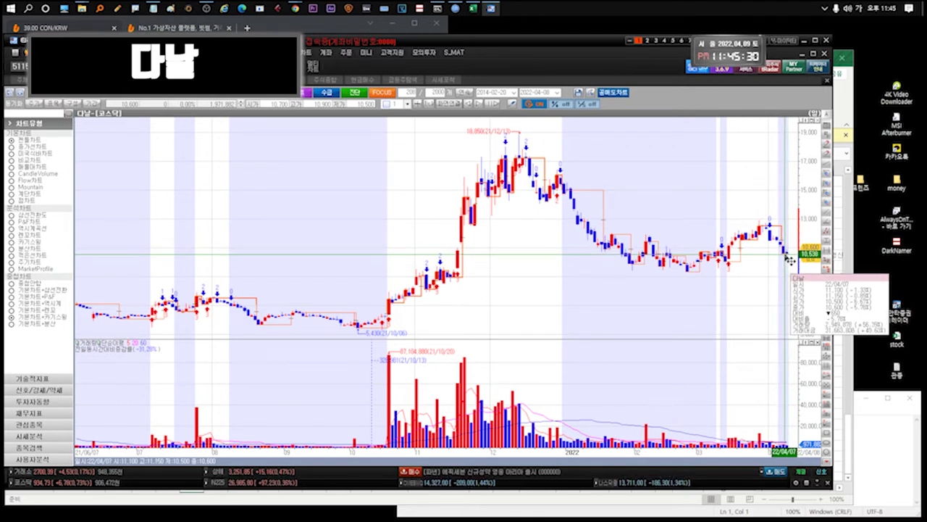
# Switch to the Excel workbook's 다날 sheet and read the 20220404 note about the 비트 robot café movie-ticket event
pyautogui.click(841, 105)
pyautogui.click(212, 486)
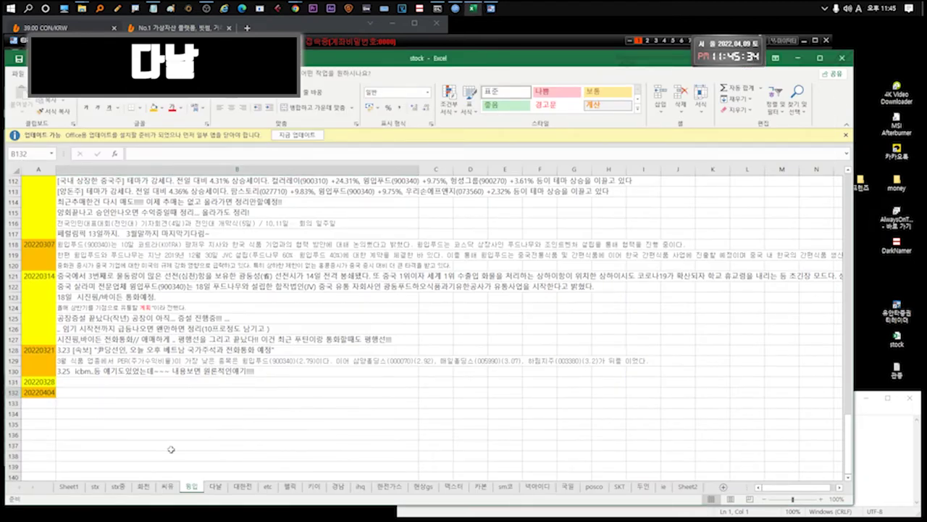
pyautogui.click(106, 277)
pyautogui.press('Up')
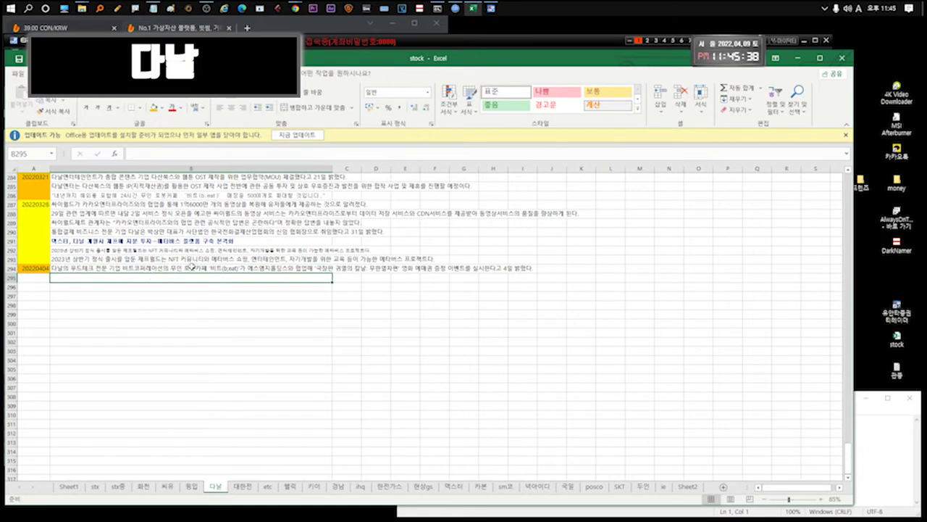
pyautogui.click(201, 277)
pyautogui.write('14dlf')
pyautogui.press('Hangul')
pyautogui.write('일이ㅜ')
pyautogui.write('부터 20154')
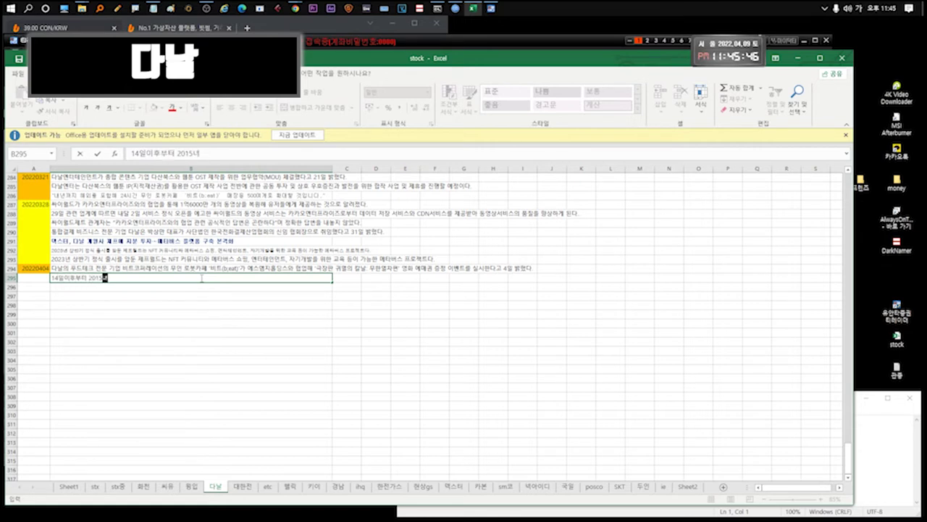
pyautogui.write('이전')
# Write "14일 이후부터 15년이전 접속자들 사진 순차적으로 업로드예정~~" in the open Notepad window
pyautogui.click(907, 459)
pyautogui.write('14일 이부')
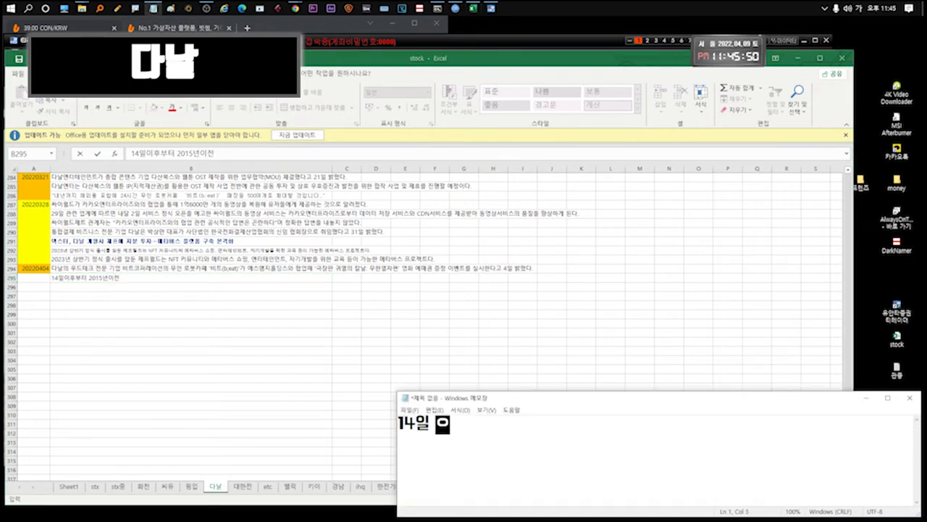
pyautogui.write('부터 1')
pyautogui.press('BackSpace')
pyautogui.write('14년')
pyautogui.press('BackSpace')
pyautogui.press('BackSpace')
pyautogui.write('5년이전 ')
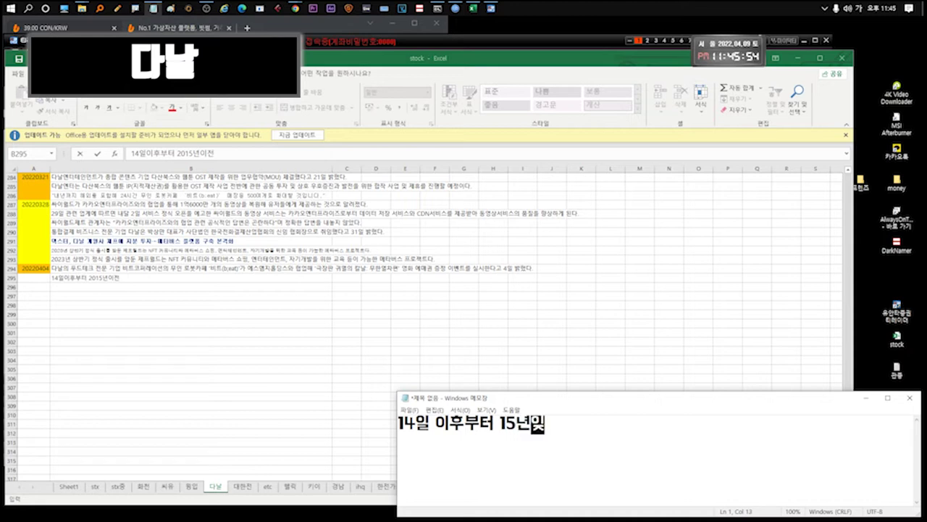
pyautogui.write('접속자를')
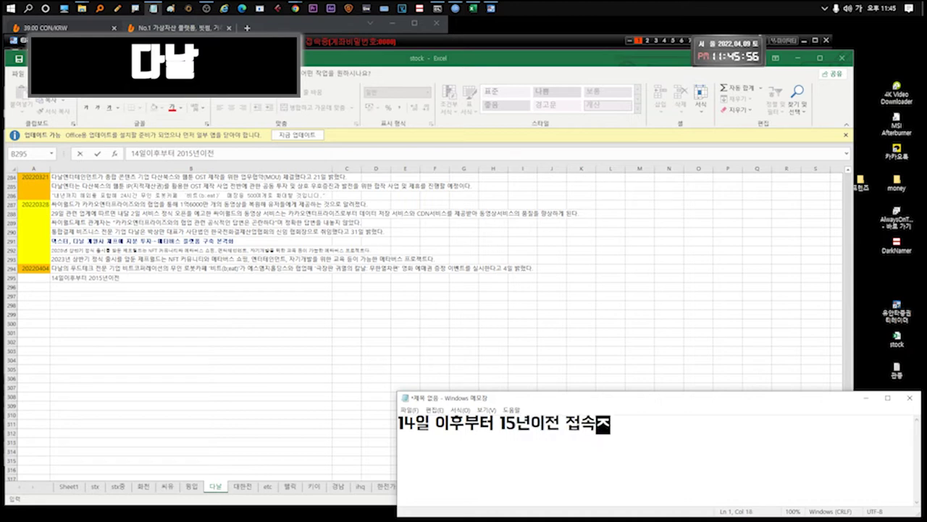
pyautogui.write(' 사')
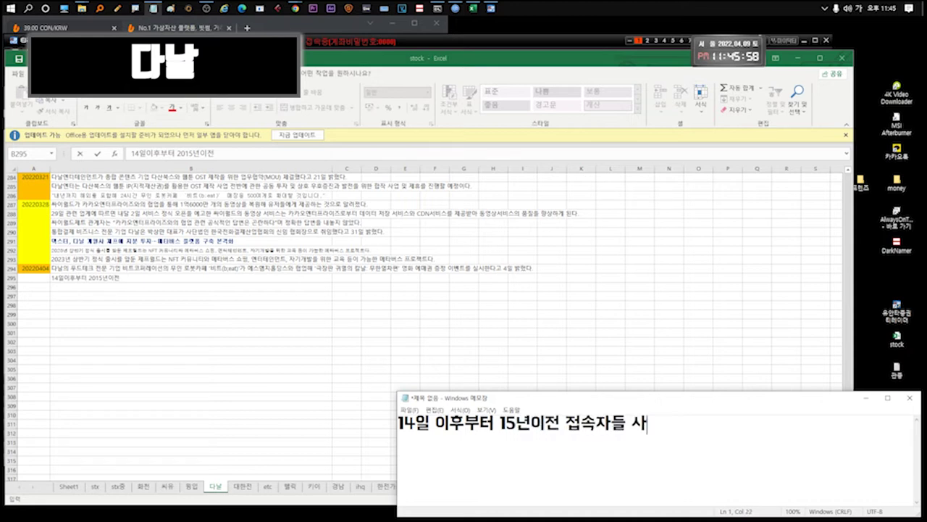
pyautogui.write('진 순차적으로 업')
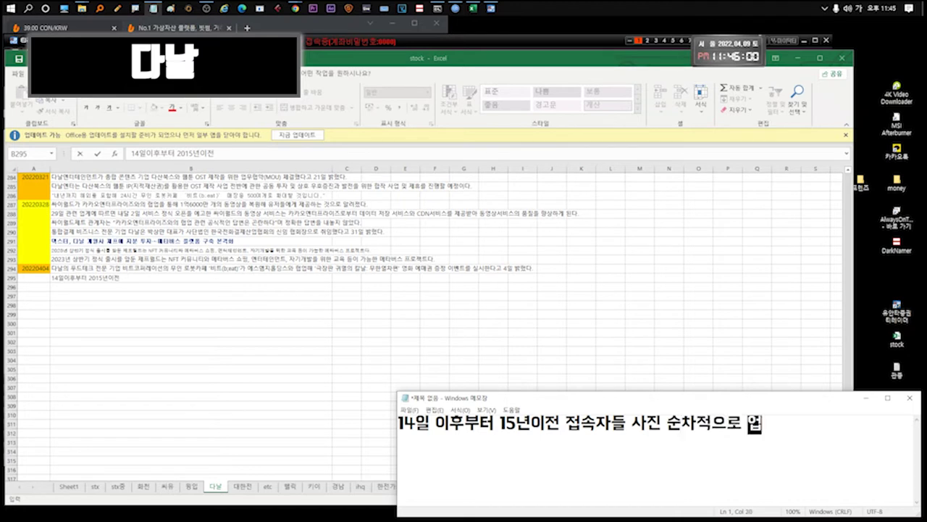
pyautogui.write('로드예정~~')
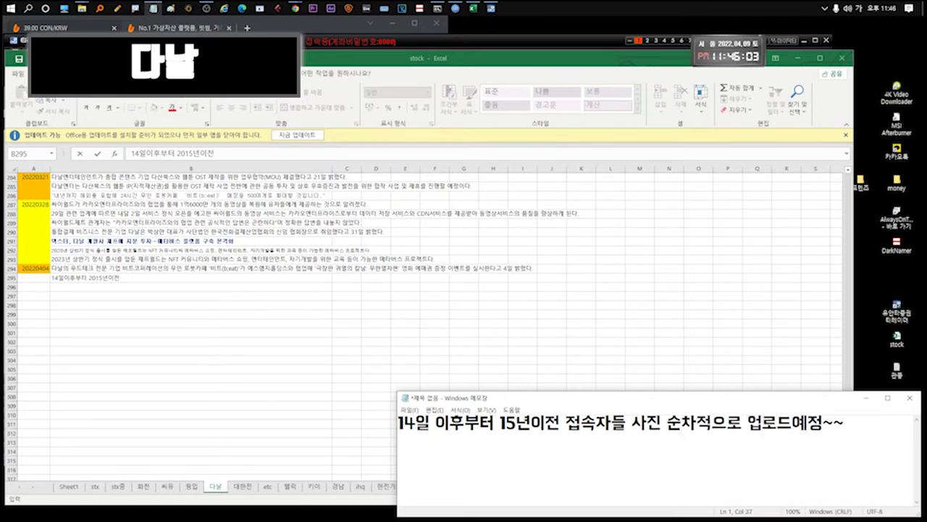
# Replace the Notepad text with three lines: "사진첩영향으로 주식쪽은 올라갔고", "코넌 cycon?싸이콘 리브랜딩된다고하는데..." and "페이코인 엄청빠진상태고"
pyautogui.hotkey('ctrl', 'a')
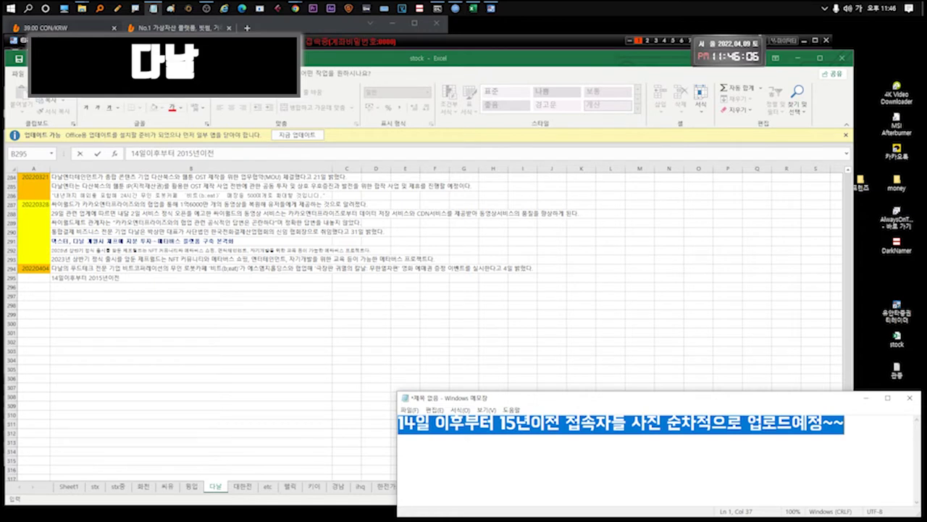
pyautogui.press('BackSpace')
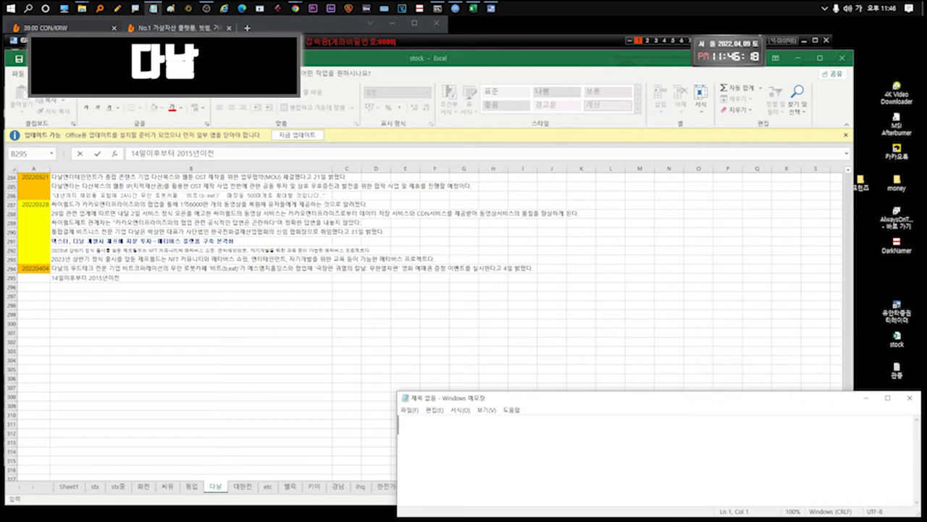
pyautogui.write('사지')
pyautogui.write('첩영향으로')
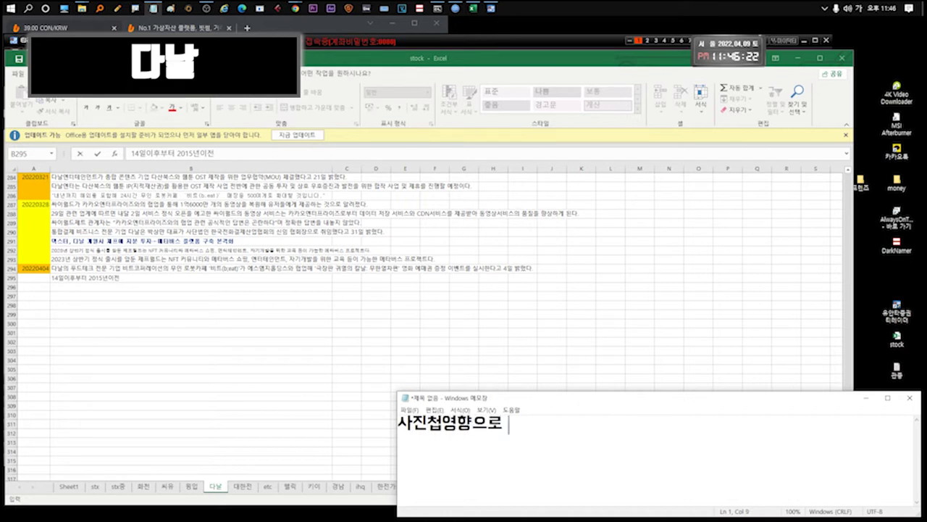
pyautogui.write(' 주식쪽은 ')
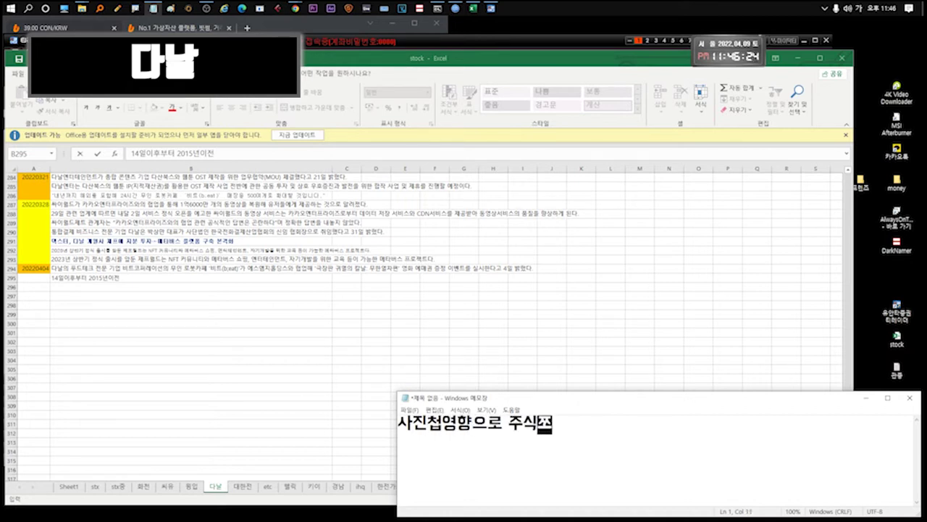
pyautogui.write('올라가')
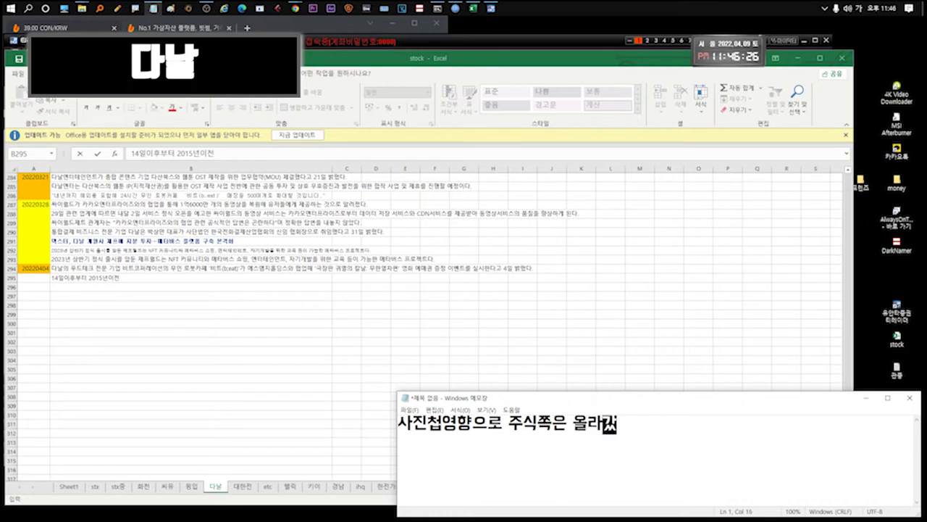
pyautogui.write('코인')
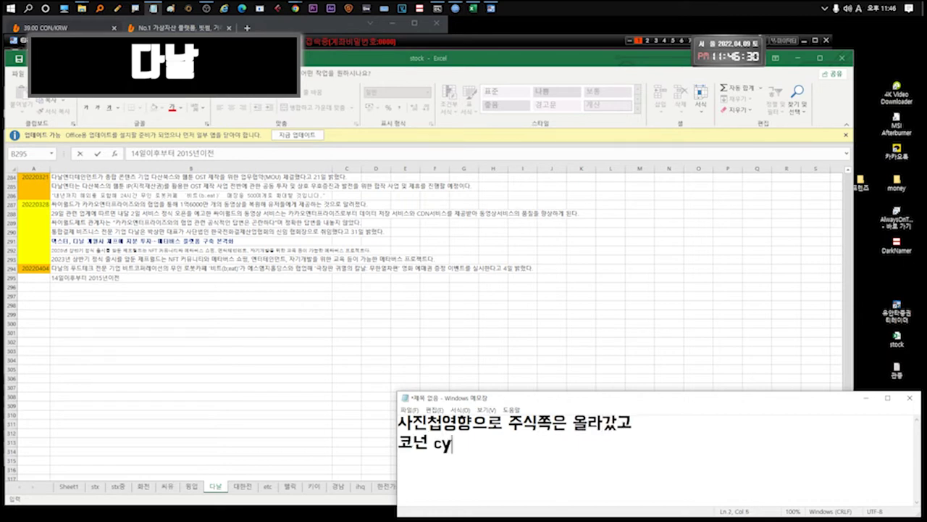
pyautogui.write('싸이범 리브랜딩된다고하는')
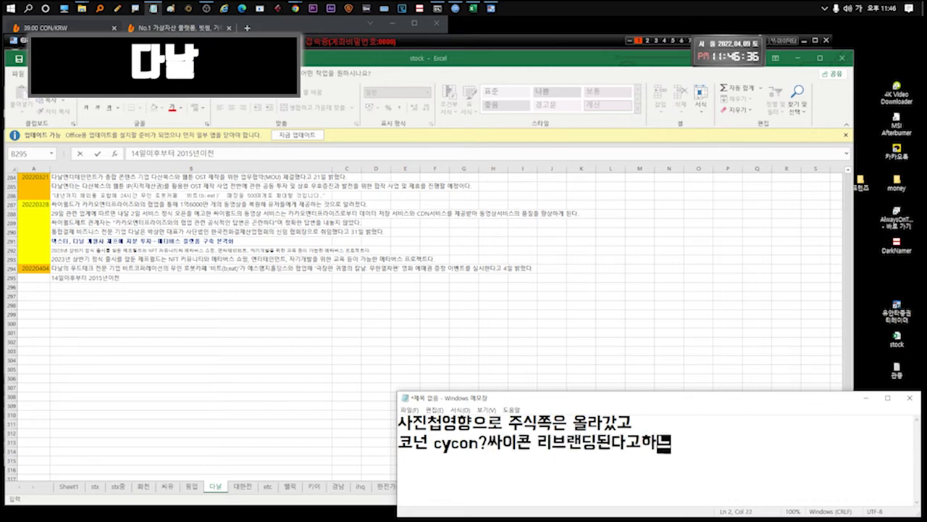
pyautogui.write('데..페이코인')
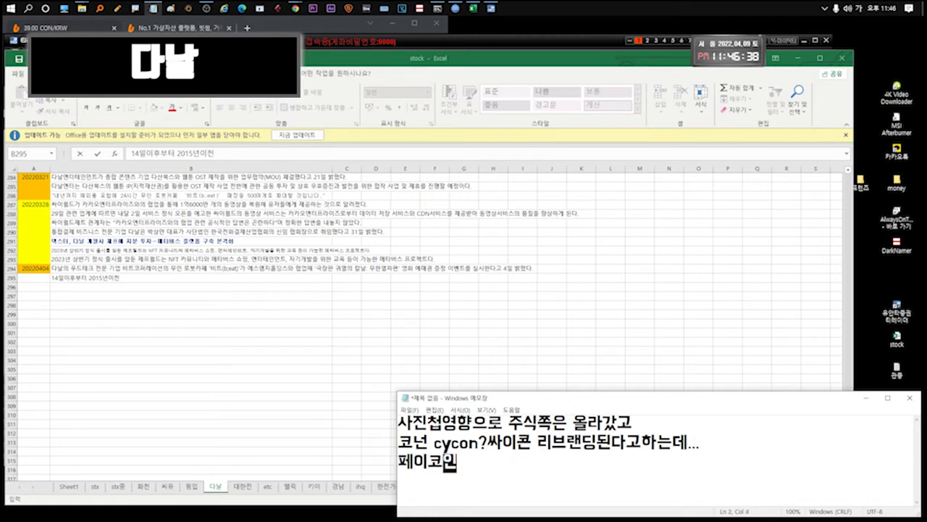
pyautogui.write(' 엄청빠진상태')
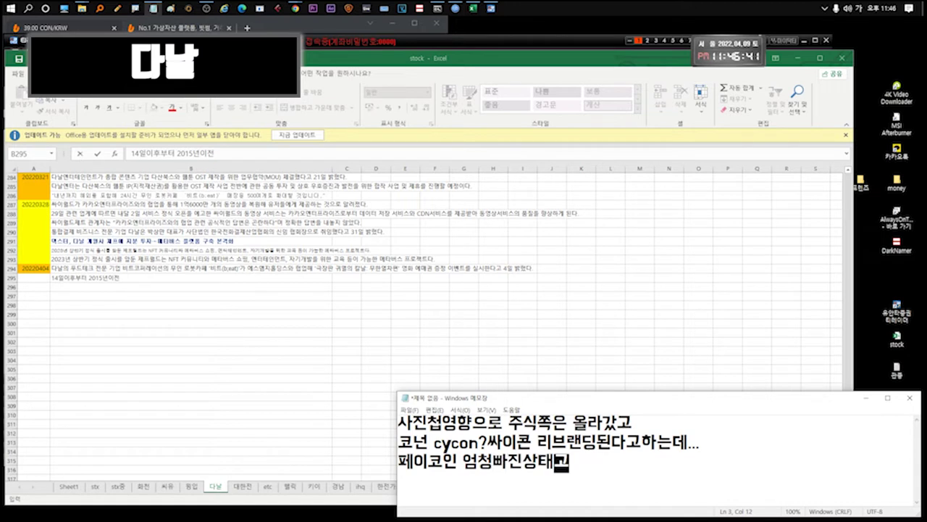
# Empty the Notepad window and delete the stray entry from cell B295 on the 다날 sheet
pyautogui.hotkey('ctrl', 'n')
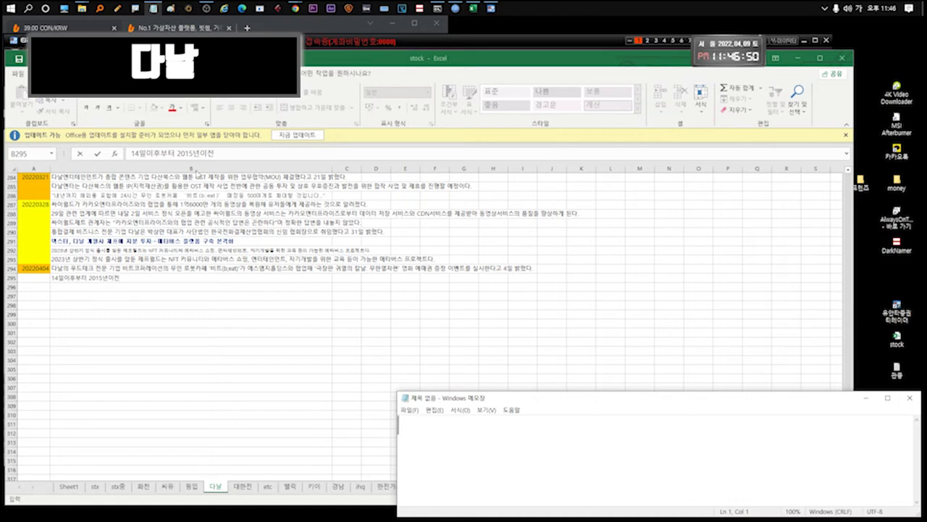
pyautogui.click(161, 289)
pyautogui.click(165, 290)
pyautogui.click(160, 280)
pyautogui.press('Delete')
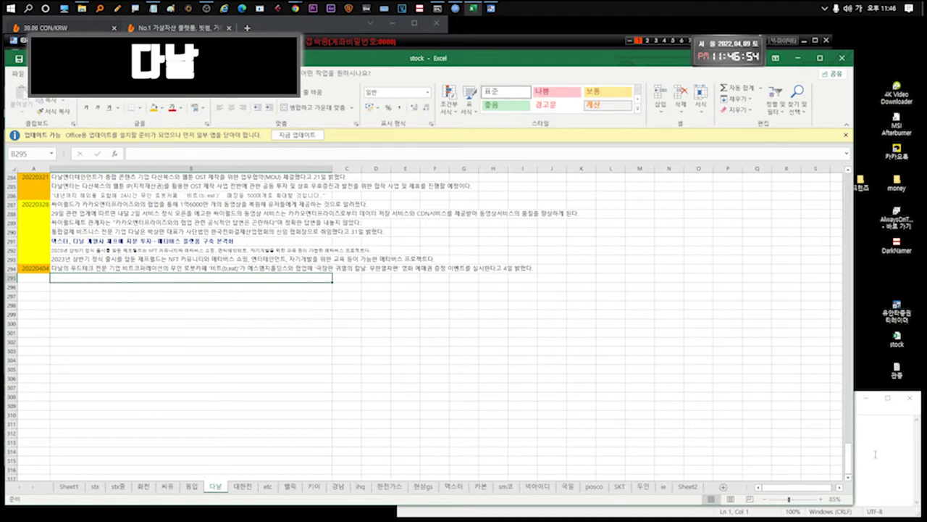
# Write "5.2 유료아이템판매!!!...." and "주가 다시 반등나올수도있다(... 잘될경우)" on two lines in Notepad and clear the note
pyautogui.click(875, 455)
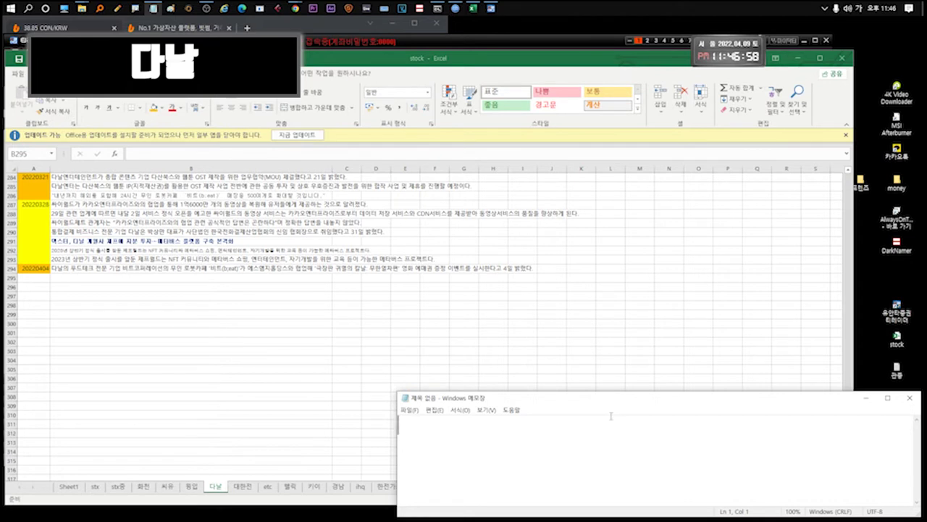
pyautogui.write('5.2 유료아이템컵')
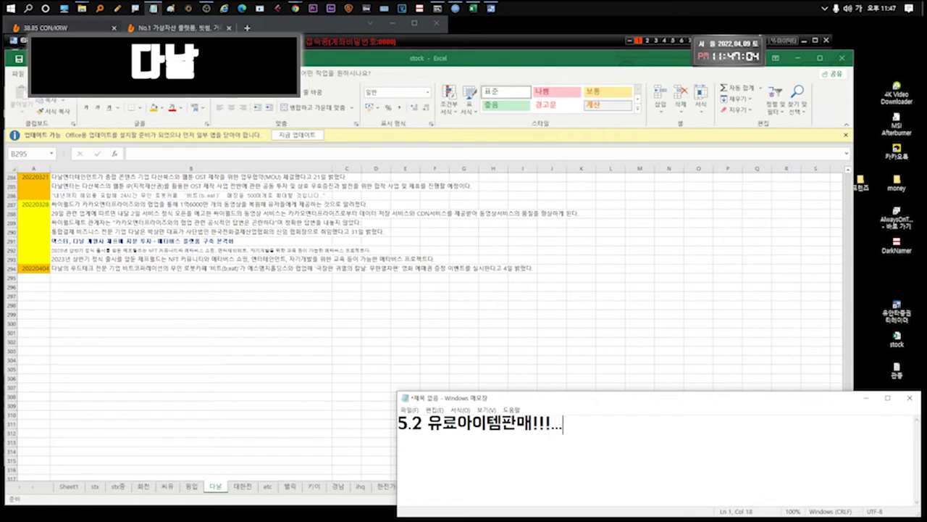
pyautogui.write('가 다시 반')
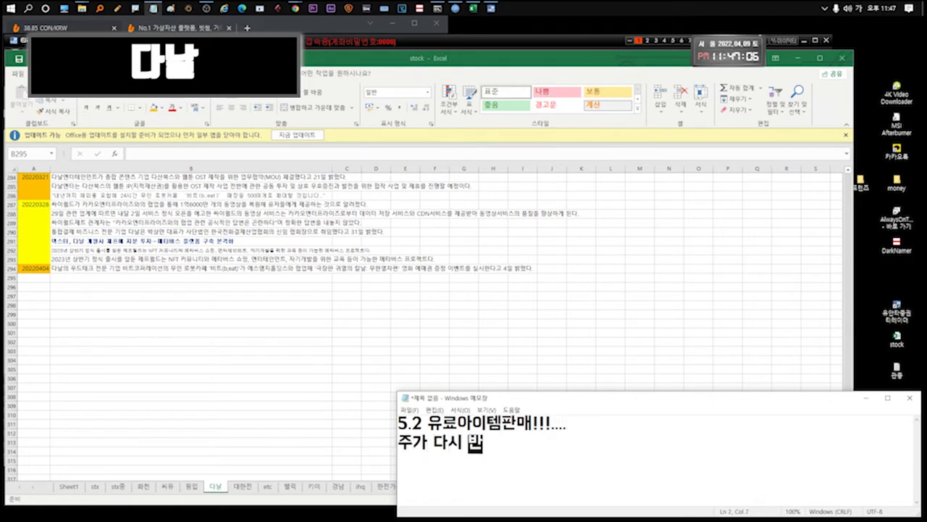
pyautogui.write('등나올수도있다')
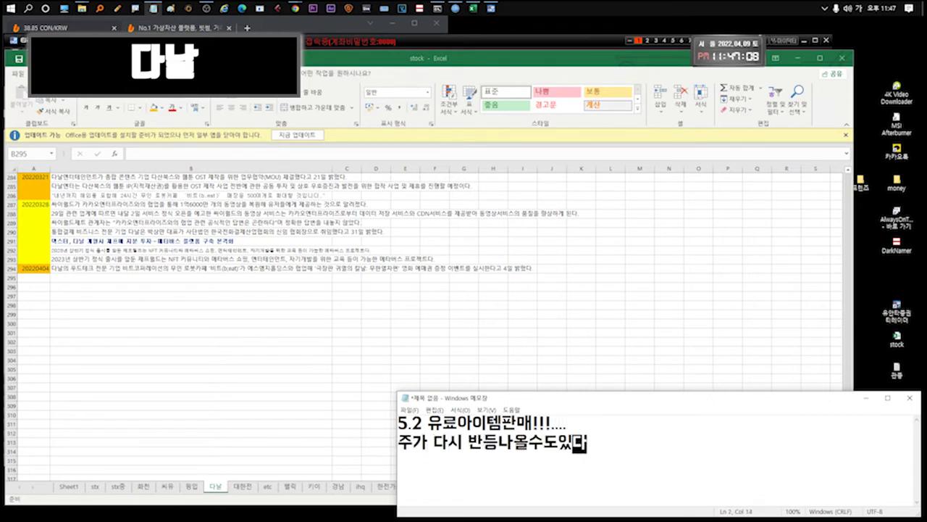
pyautogui.write('(... 잘될경우)')
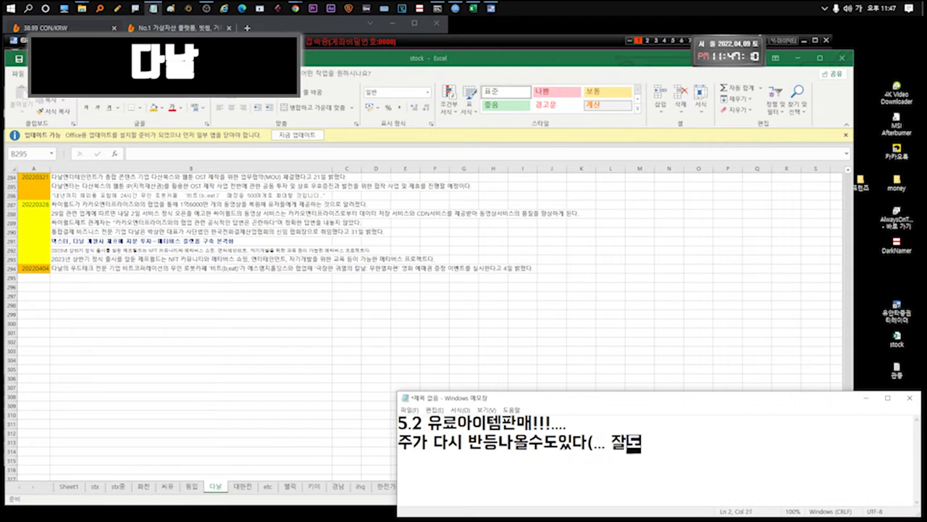
pyautogui.hotkey('ctrl', 'a')
pyautogui.hotkey('ctrl', 'x')
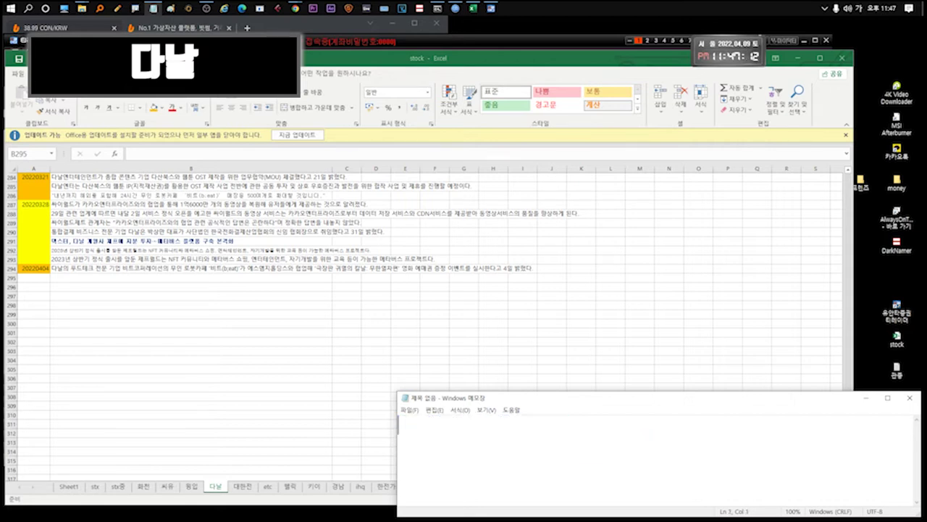
# Switch from the 다날 sheet to the trading program, examine 다날's chart and open 유니슨's chart from the 관심4 watchlist
pyautogui.click(184, 275)
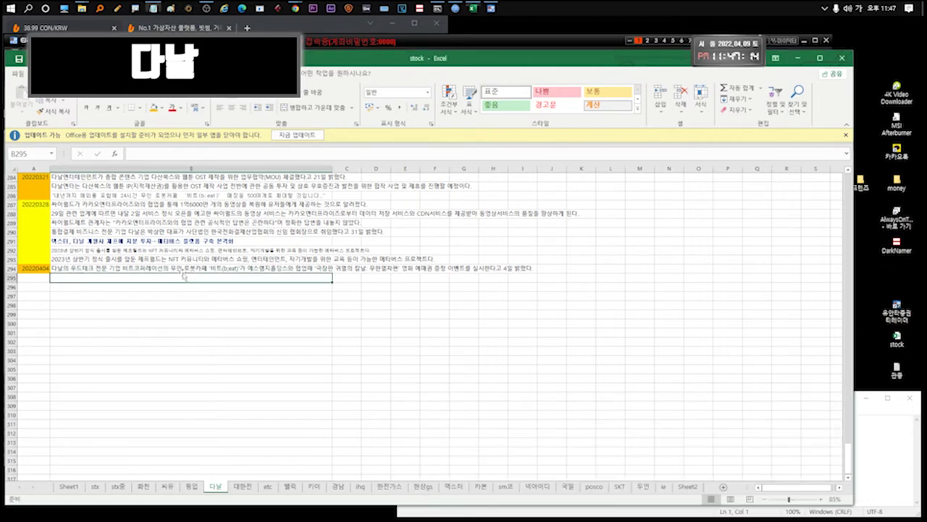
pyautogui.click(381, 46)
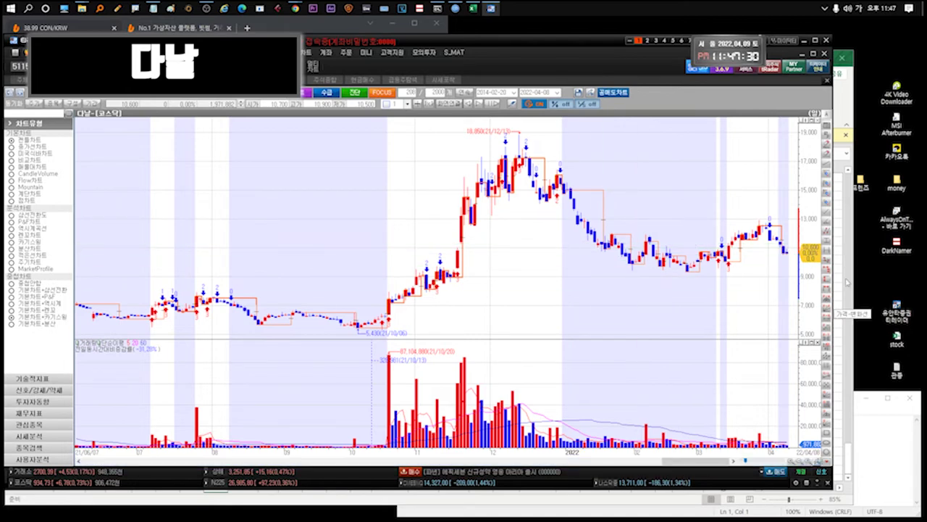
pyautogui.hotkey('ctrl', 'Tab')
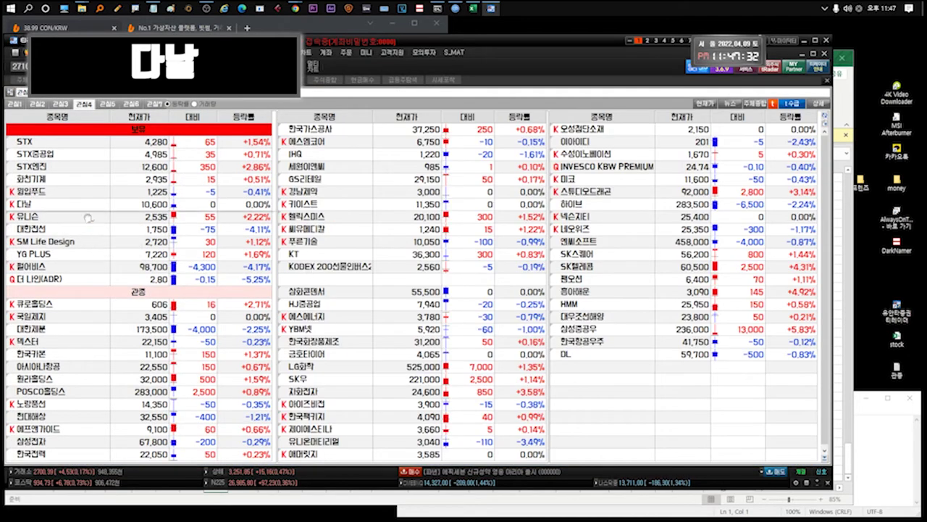
pyautogui.click(89, 219)
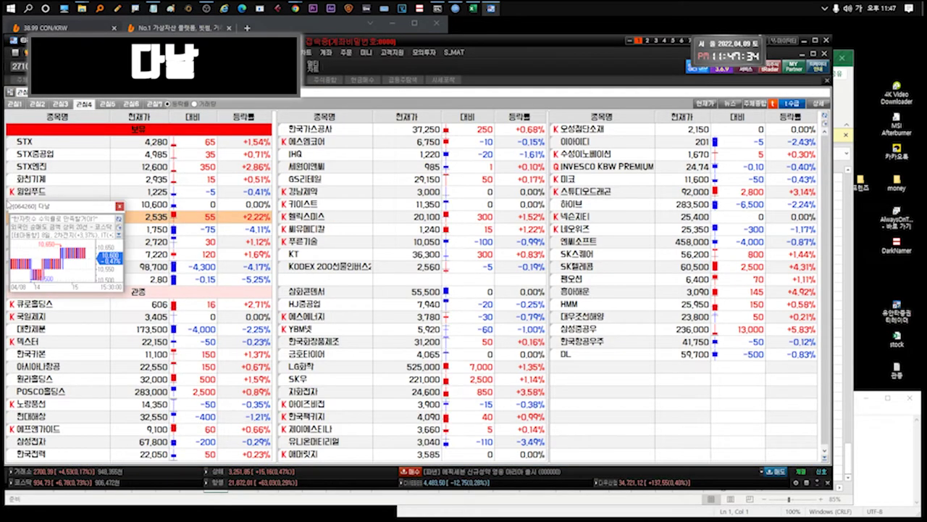
pyautogui.click(26, 206)
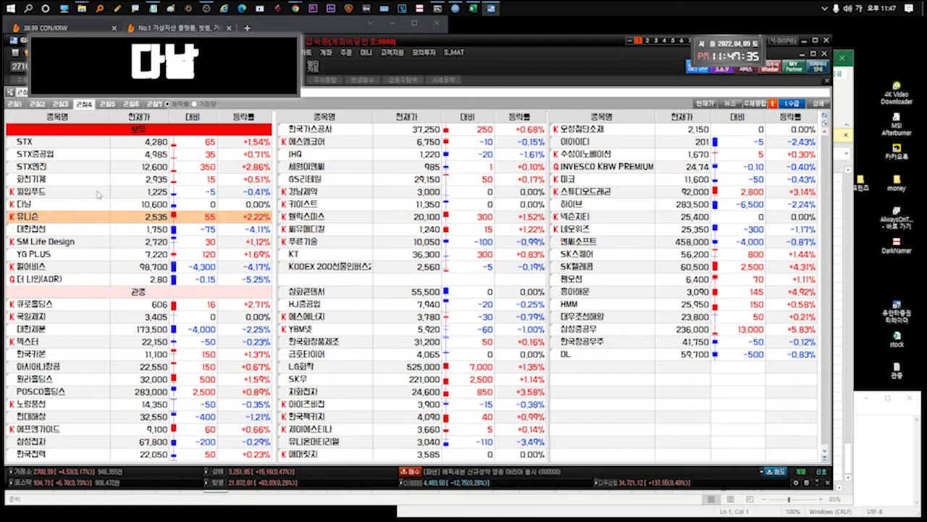
pyautogui.click(52, 216)
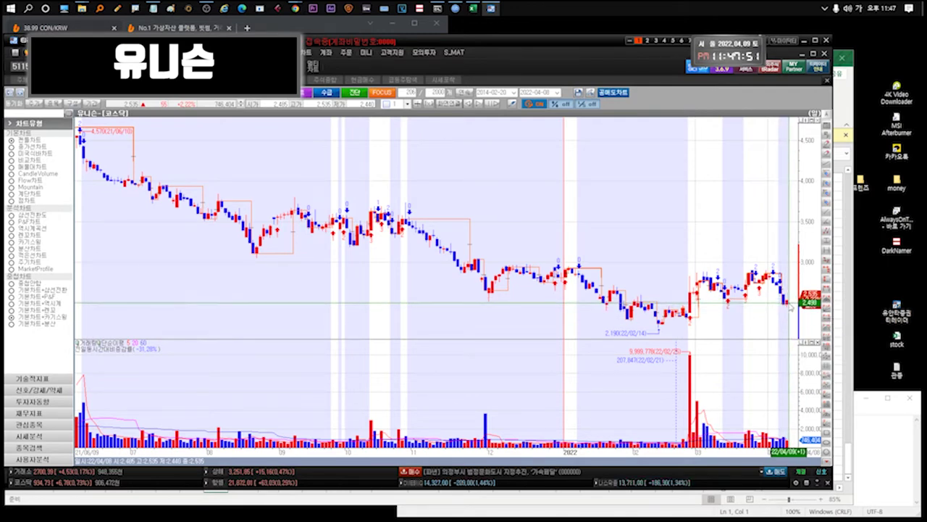
# Switch briefly to the Excel workbook, return to the trading program's watchlist and reopen 유니슨's chart to examine its recent price movement
pyautogui.click(843, 112)
pyautogui.click(387, 42)
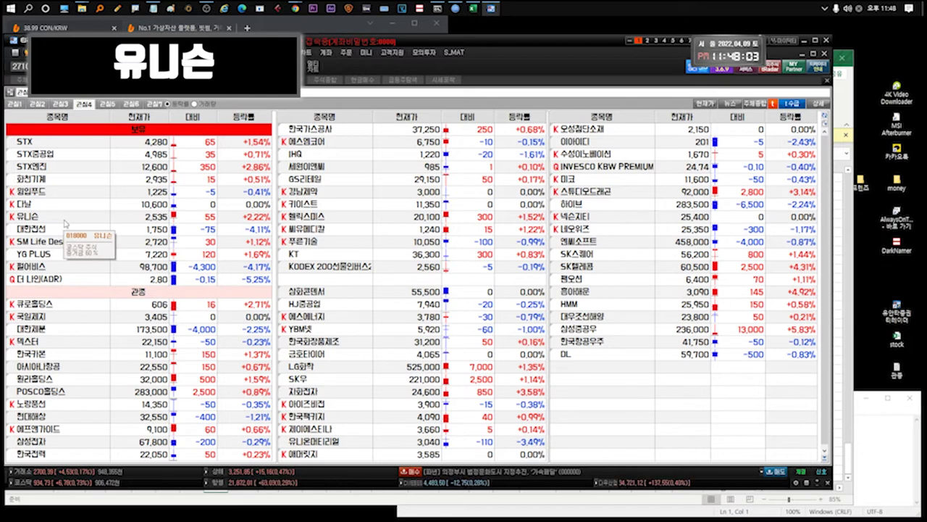
pyautogui.click(23, 217)
pyautogui.moveTo(10, 215)
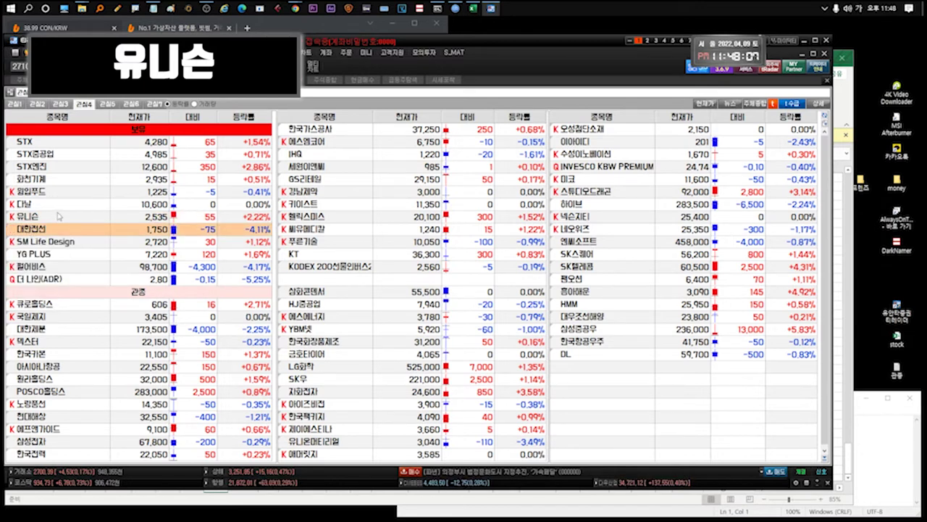
pyautogui.doubleClick(58, 216)
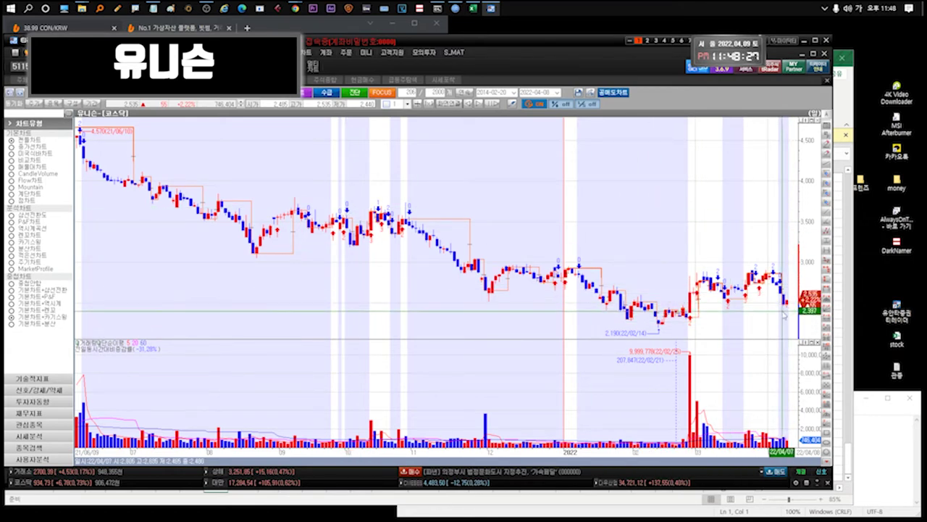
# Return to the watchlist and open the 대한전선 chart
pyautogui.hotkey('ctrl', 'Tab')
pyautogui.click(44, 216)
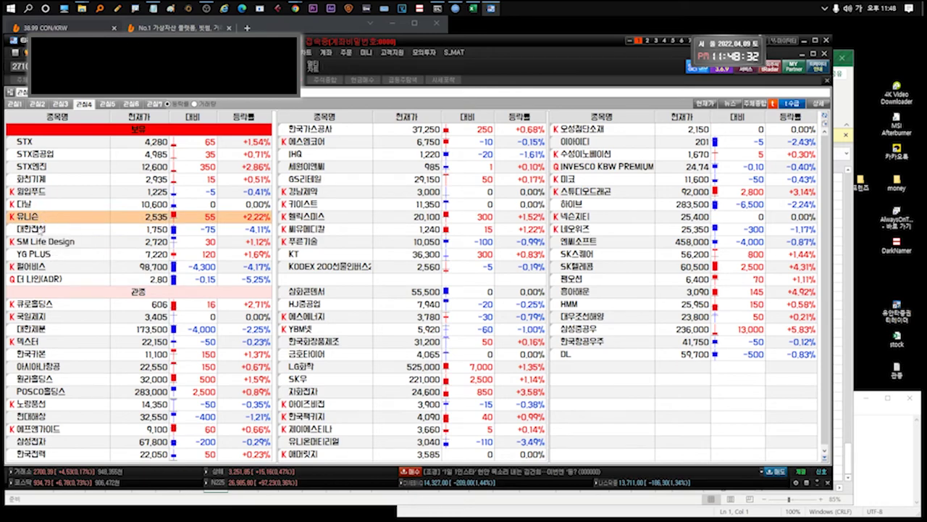
pyautogui.click(41, 229)
pyautogui.hotkey('ctrl', 'Tab')
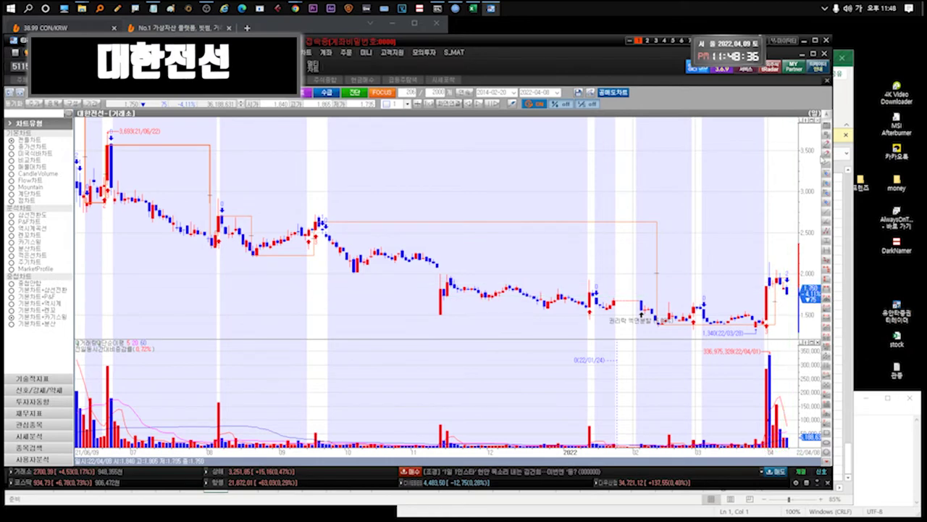
# Switch to the Excel workbook's 대한전 sheet, check the 20220404 row and return to 대한전선's chart in the trading program
pyautogui.click(843, 116)
pyautogui.click(243, 487)
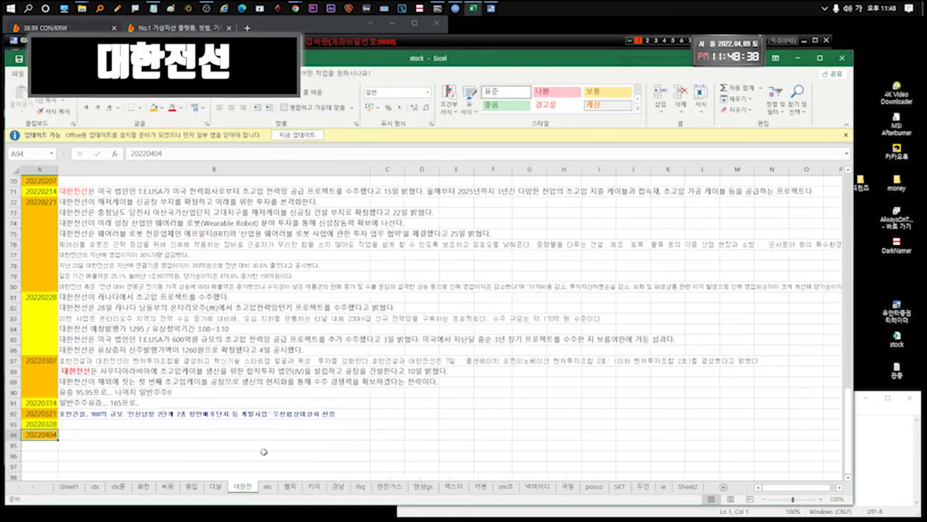
pyautogui.click(152, 434)
pyautogui.click(476, 48)
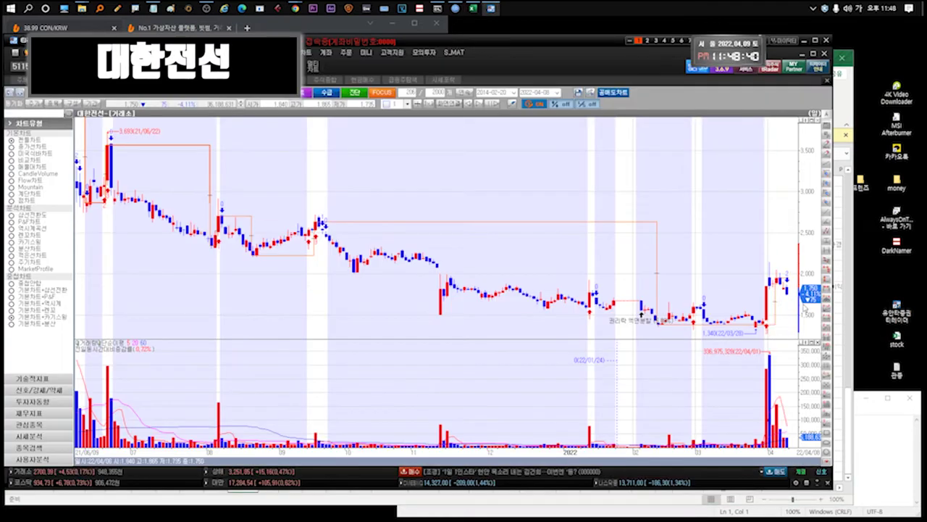